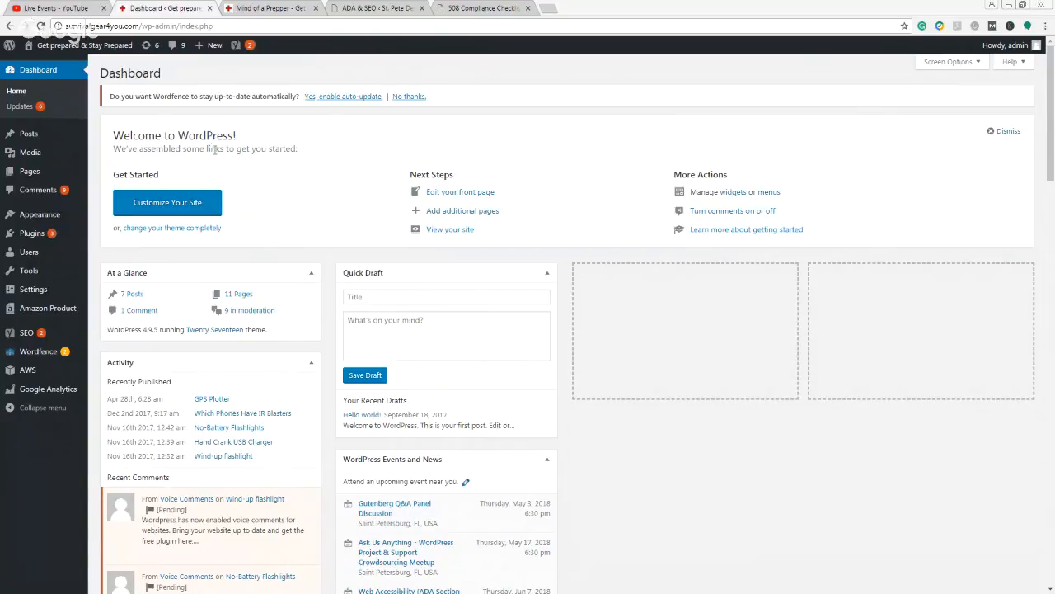
# Search the plugin directory for "ada section 508 tool" to add a new plugin.
pyautogui.click(34, 238)
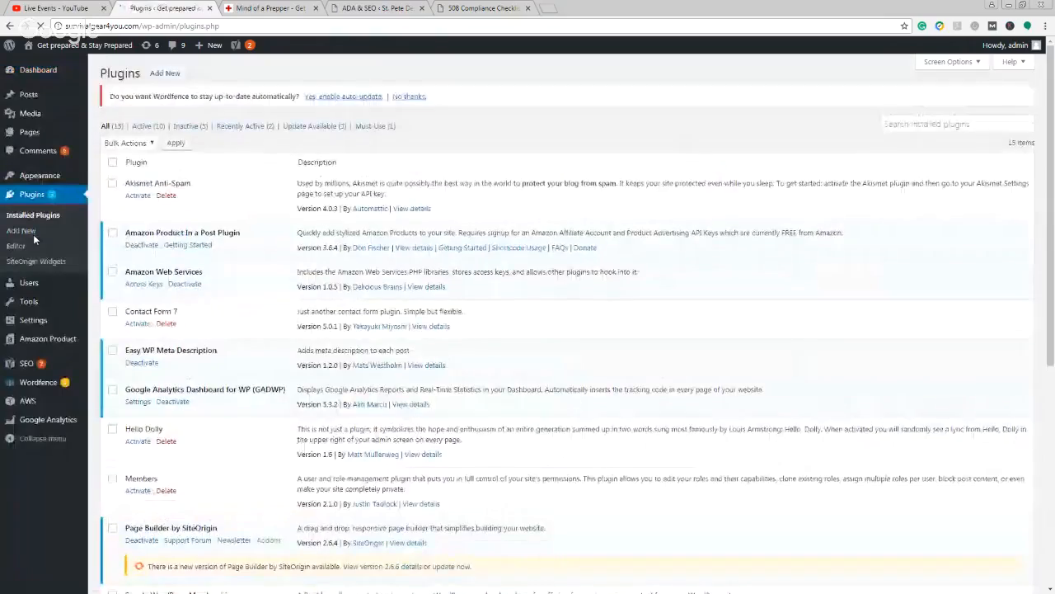
pyautogui.click(162, 74)
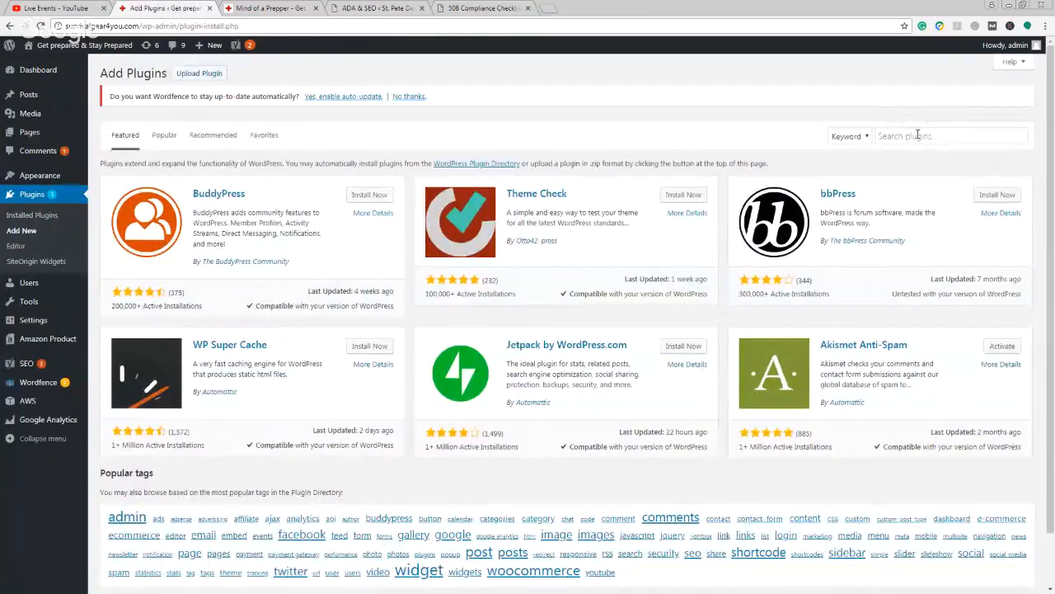
pyautogui.click(918, 135)
pyautogui.write('ada')
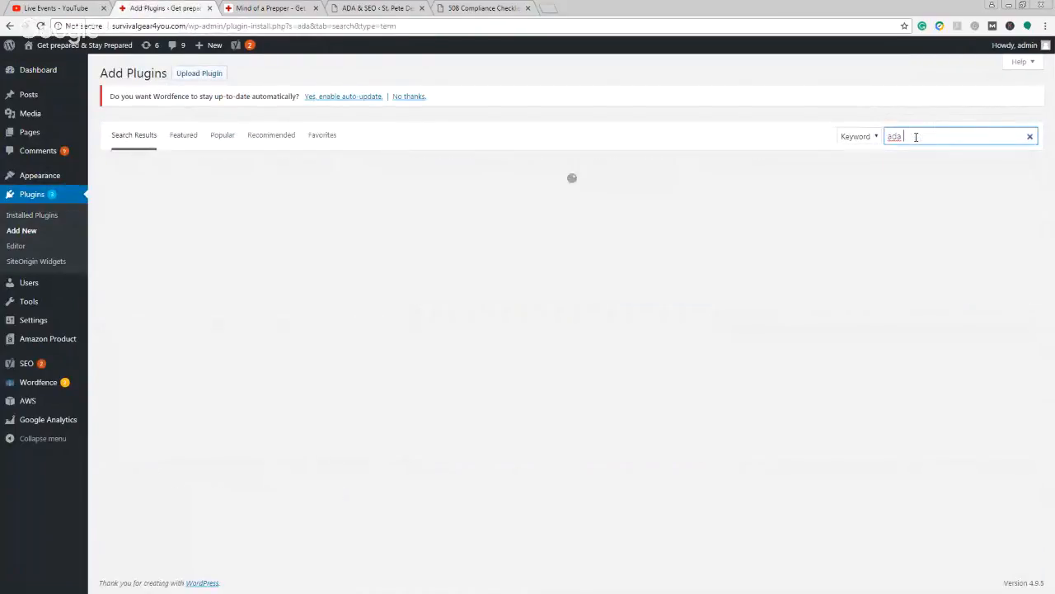
pyautogui.write(' section 50')
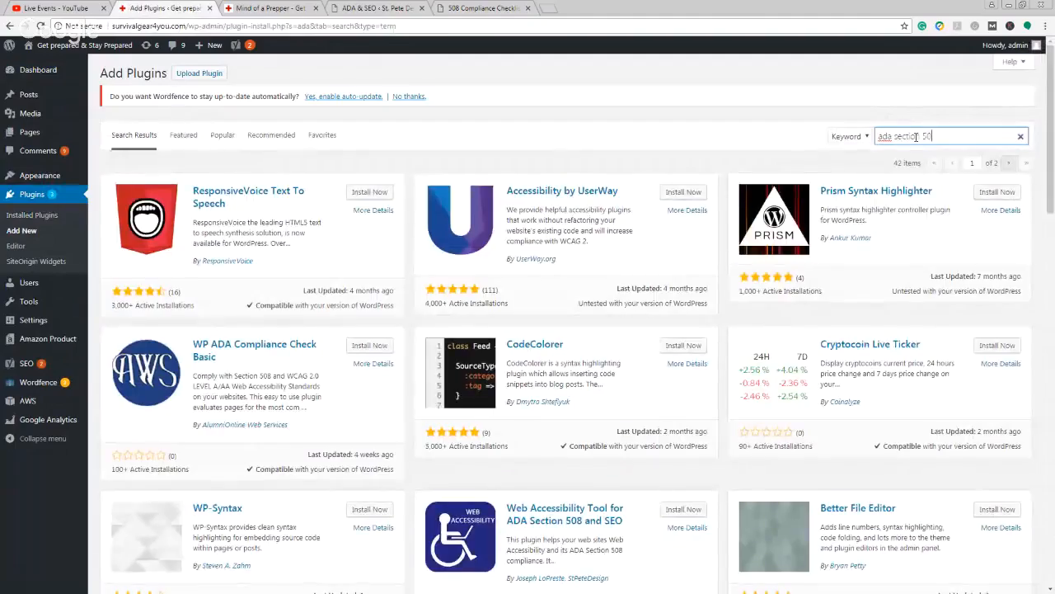
pyautogui.write('8 tool')
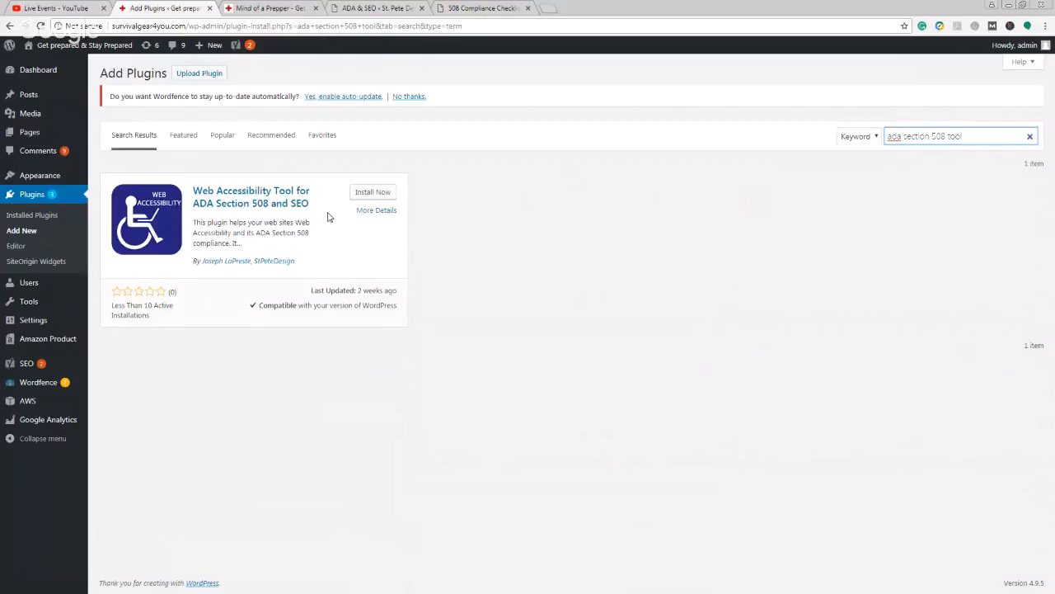
# Install and activate the Web Accessibility Tool for ADA Section 508 and SEO plugin, and open its ADA & SEO settings.
pyautogui.click(369, 197)
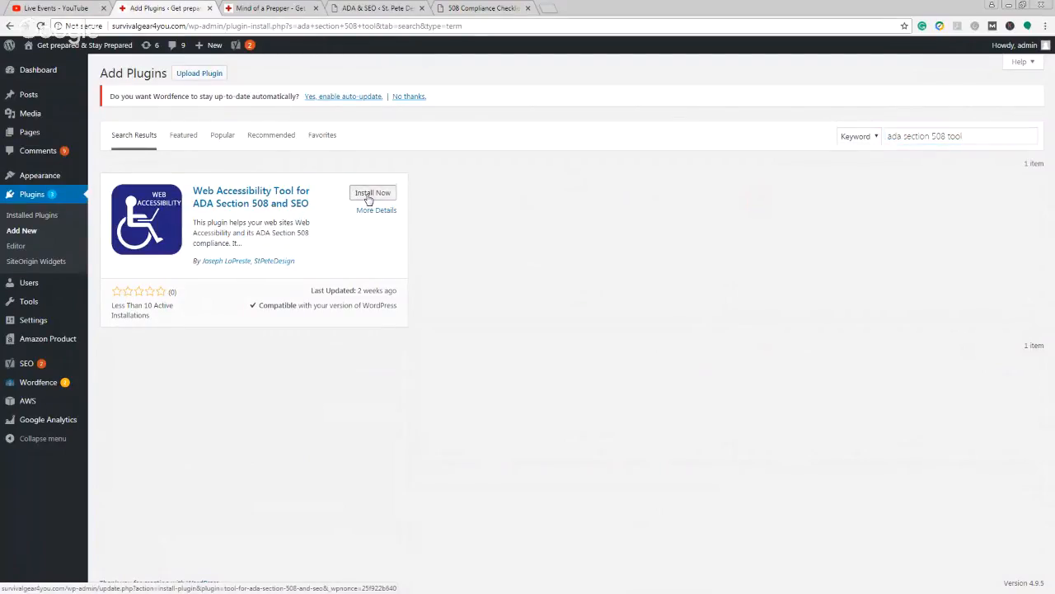
pyautogui.click(371, 195)
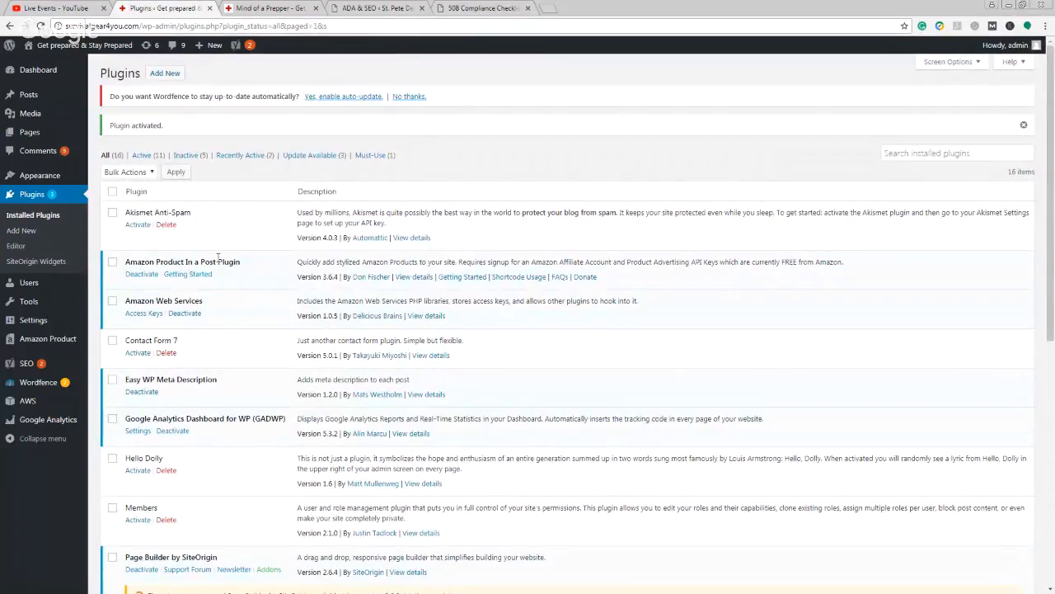
pyautogui.moveTo(30, 327)
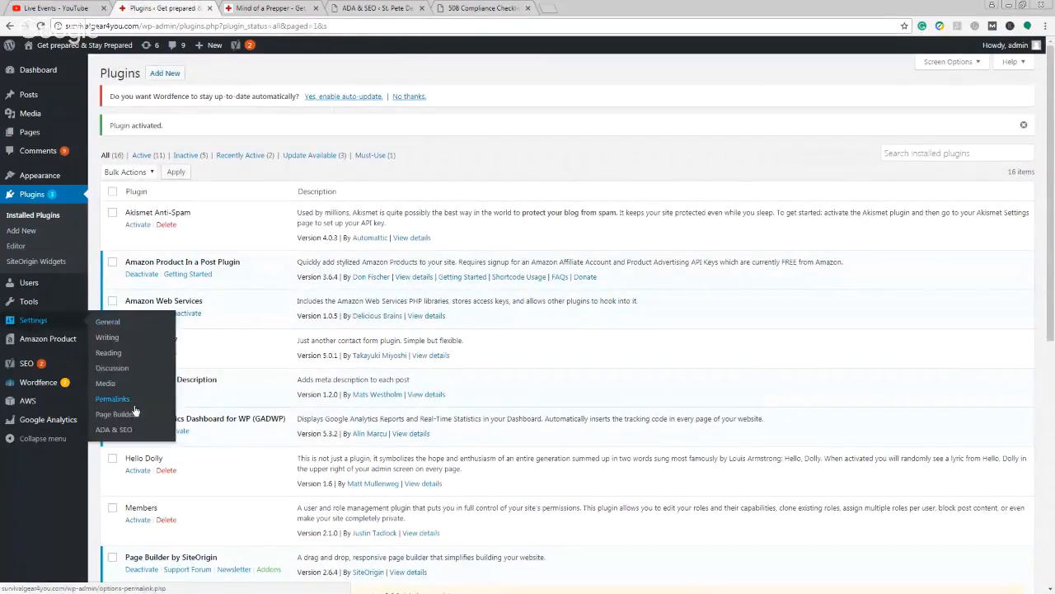
pyautogui.click(123, 432)
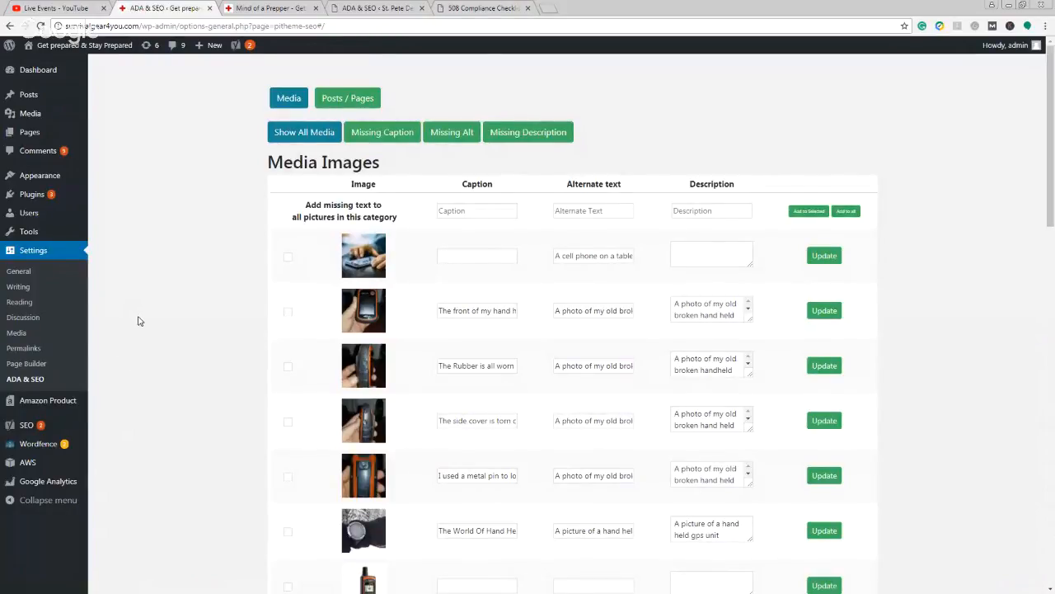
# Look through the full list of media images with their caption, alternate text and description fields.
pyautogui.scroll(-7, 144, 326)
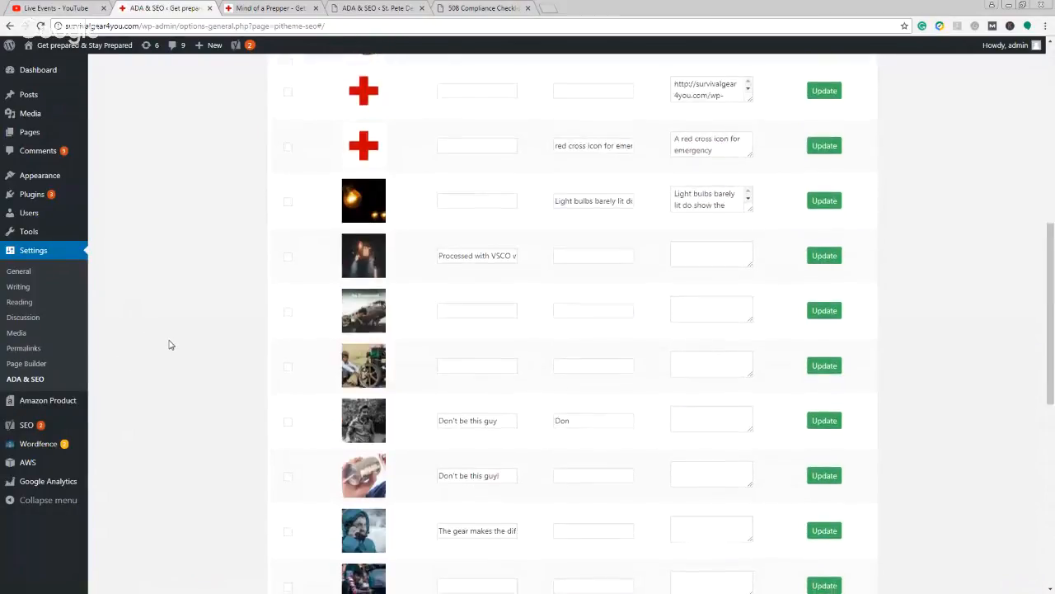
pyautogui.scroll(-7, 169, 345)
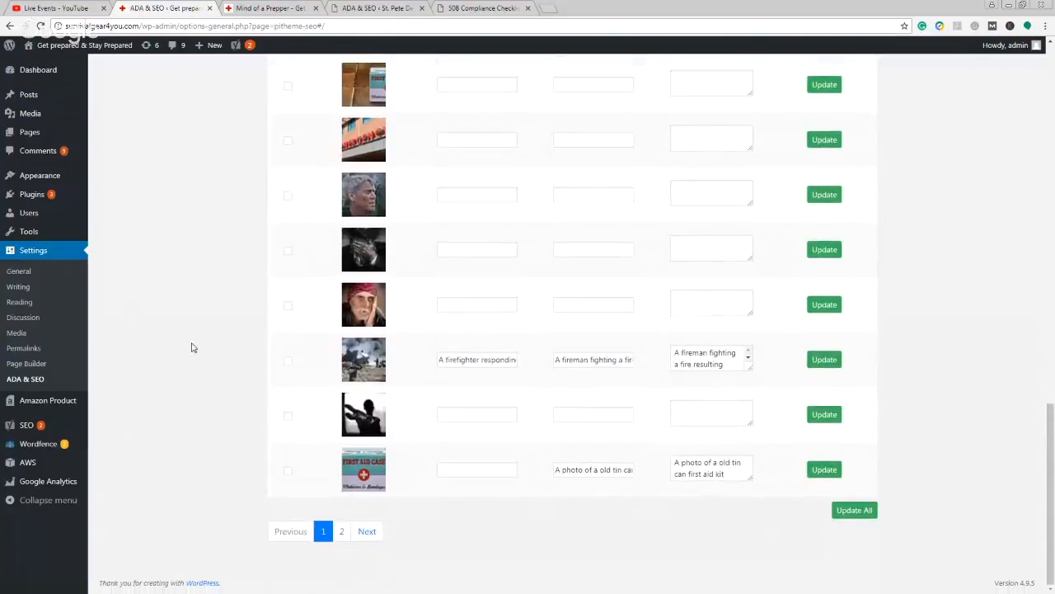
pyautogui.scroll(15, 223, 342)
pyautogui.scroll(-10, 247, 395)
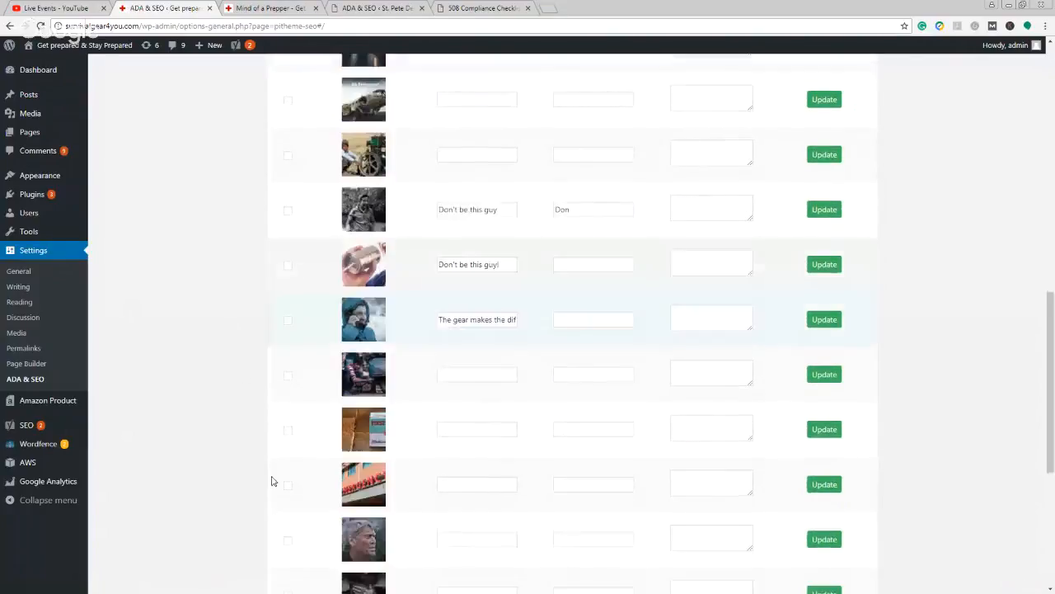
pyautogui.scroll(-5, 273, 480)
pyautogui.click(341, 533)
pyautogui.scroll(10, 240, 346)
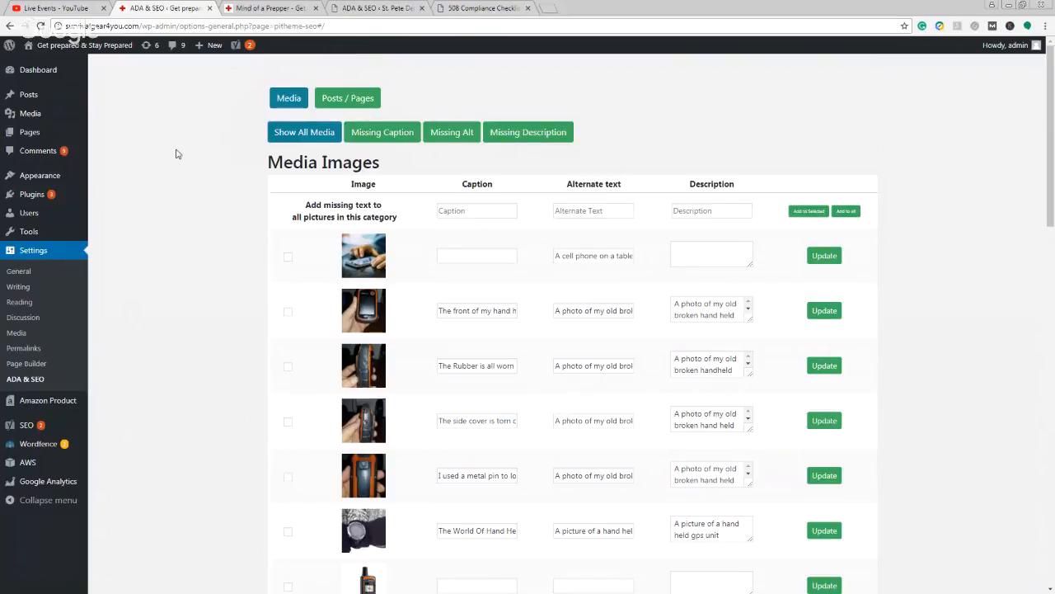
# Filter the media images to those missing a caption and review the list.
pyautogui.click(290, 139)
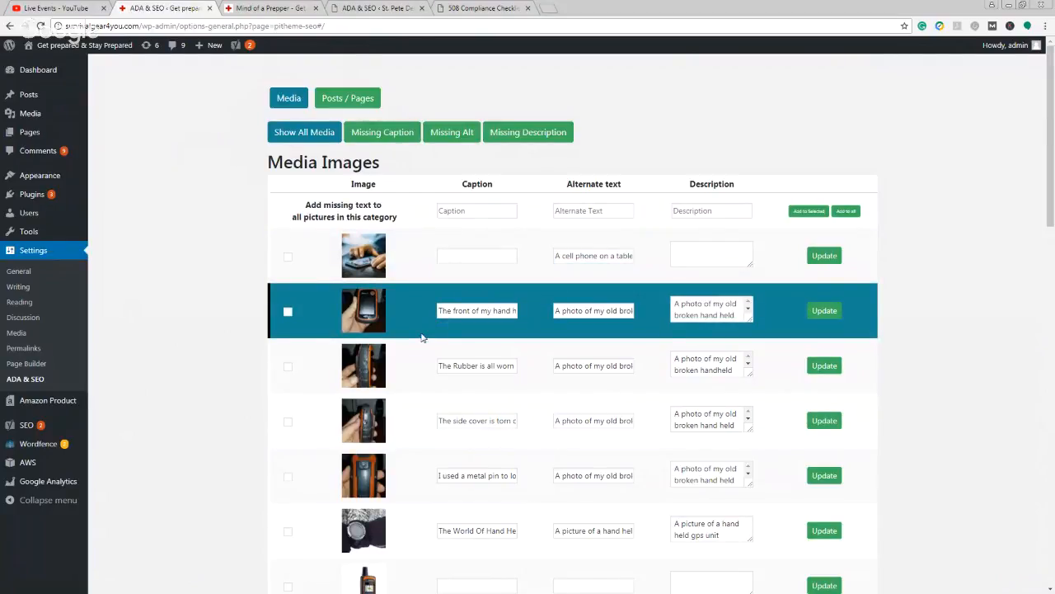
pyautogui.click(390, 135)
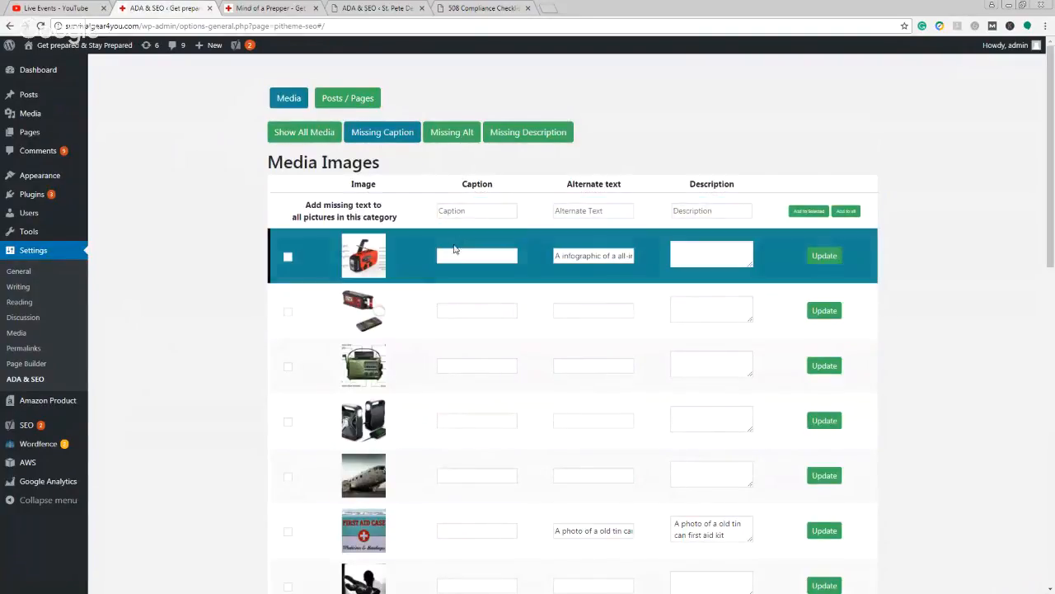
pyautogui.scroll(-1, 425, 412)
pyautogui.scroll(-10, 426, 429)
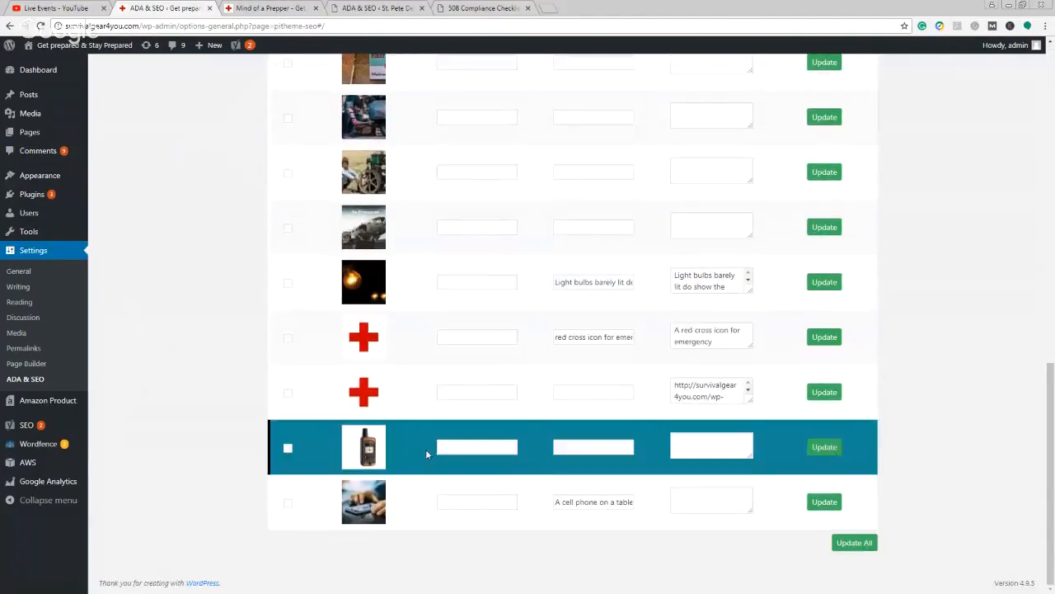
pyautogui.scroll(12, 425, 448)
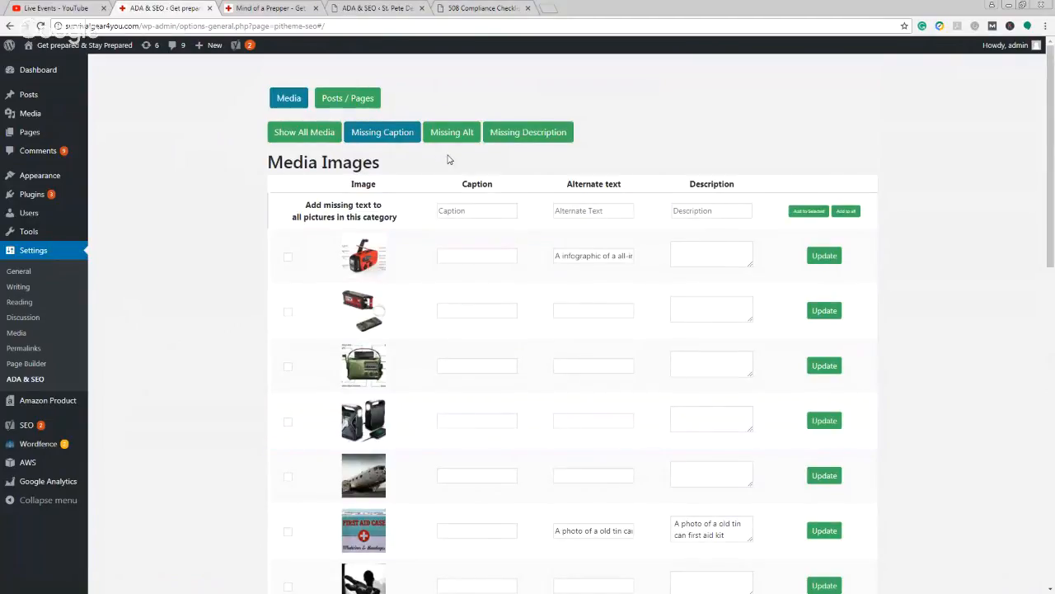
# Filter the media images to those missing alternate text and review the list.
pyautogui.click(453, 136)
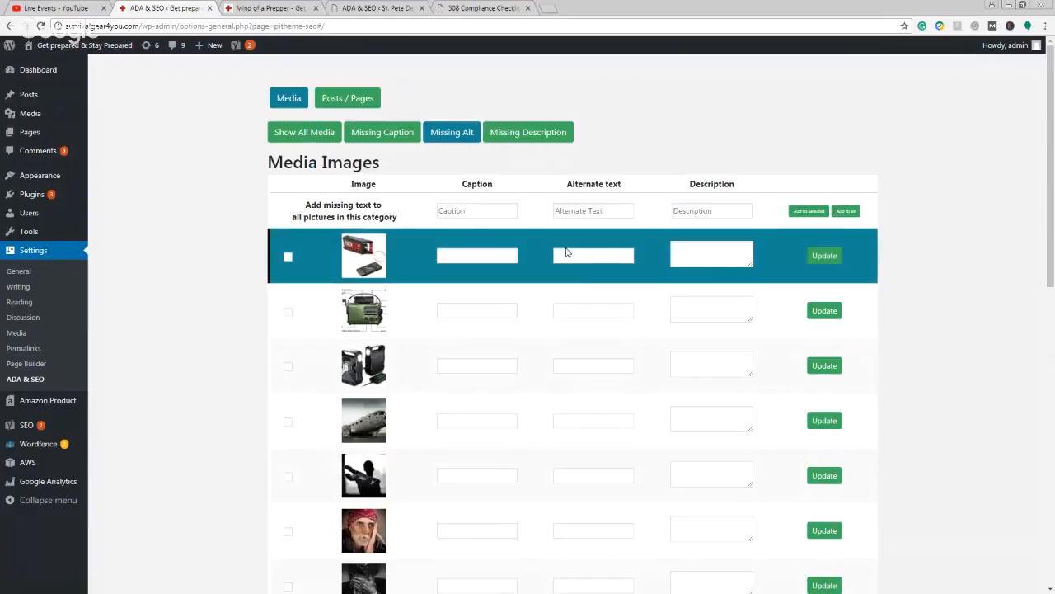
pyautogui.scroll(-5, 589, 284)
pyautogui.scroll(5, 594, 338)
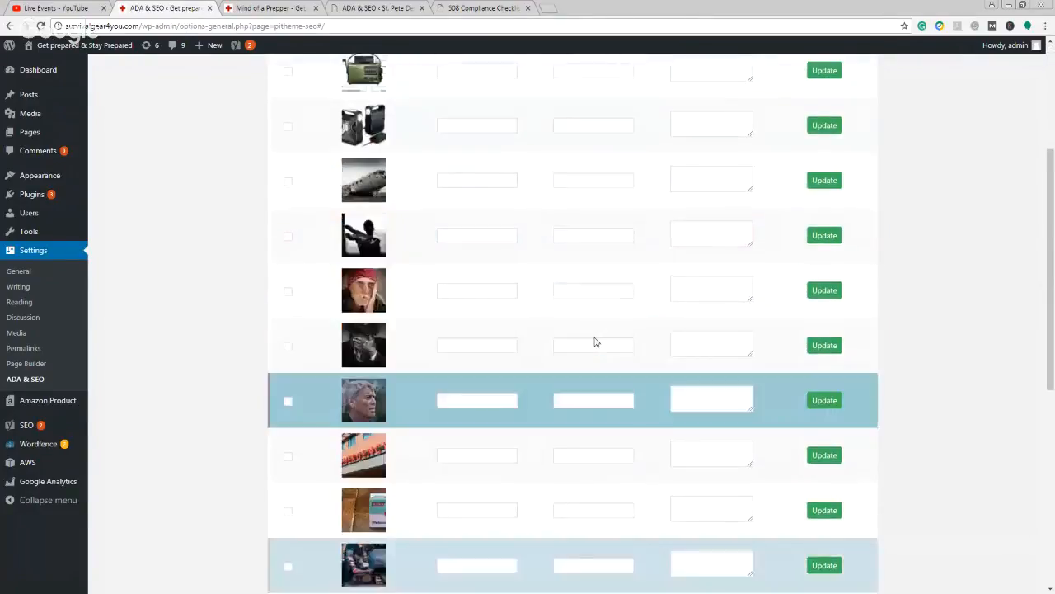
pyautogui.scroll(1, 592, 339)
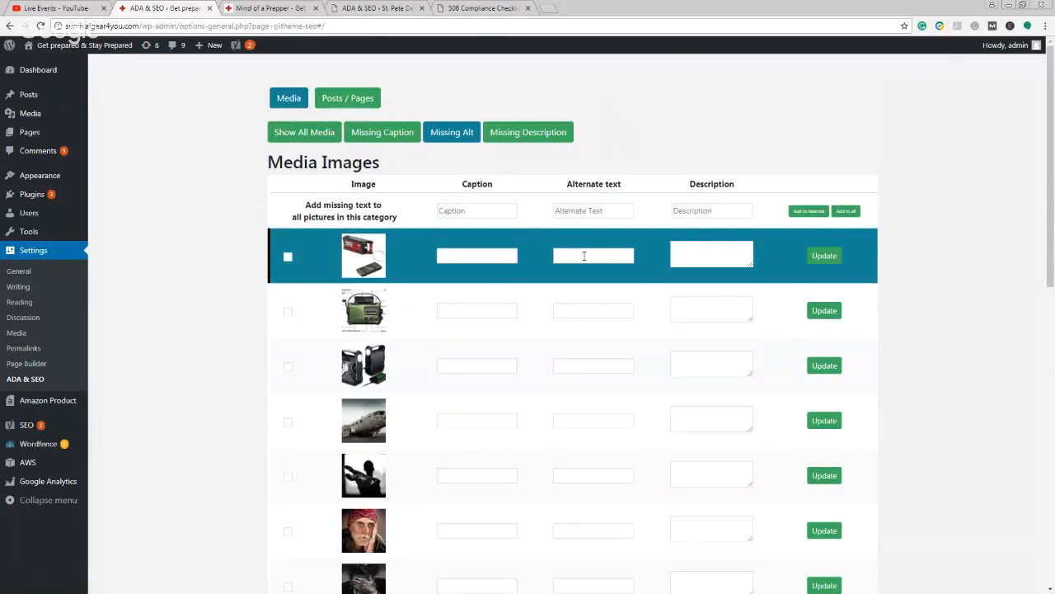
pyautogui.scroll(-1, 583, 256)
pyautogui.scroll(1, 584, 257)
pyautogui.scroll(-2, 615, 393)
pyautogui.scroll(2, 615, 393)
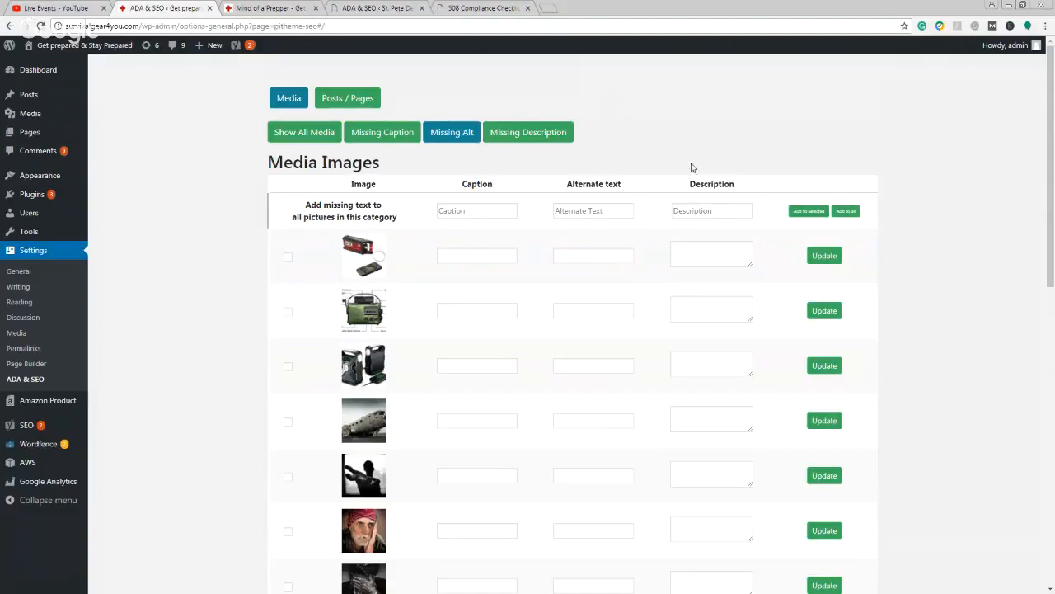
# Filter to images missing a description and update the first image with the description "flashlight with radio and hand crank".
pyautogui.click(541, 133)
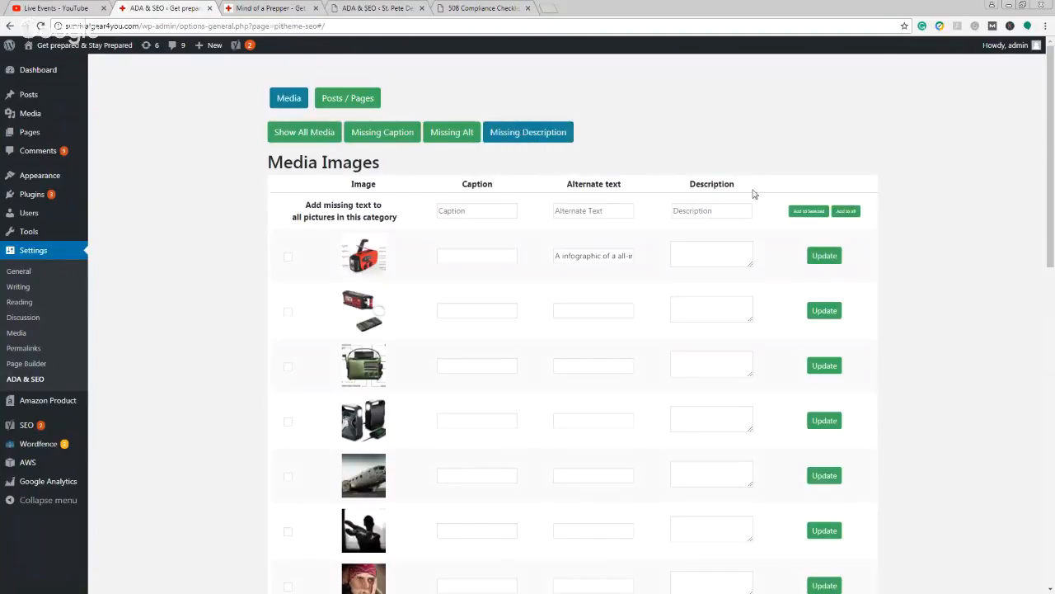
pyautogui.click(701, 261)
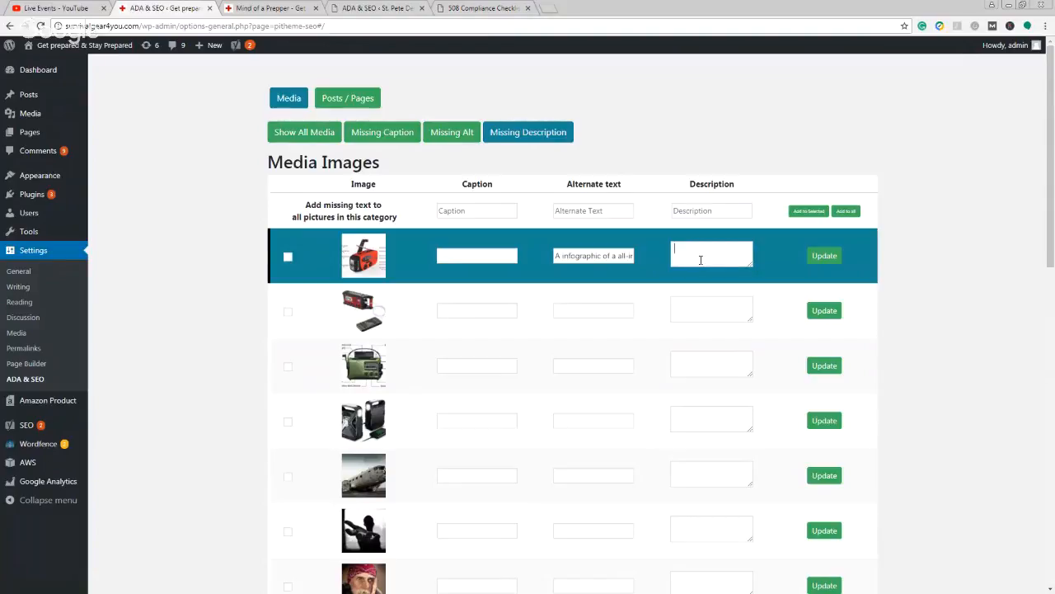
pyautogui.write('flashlight with rad')
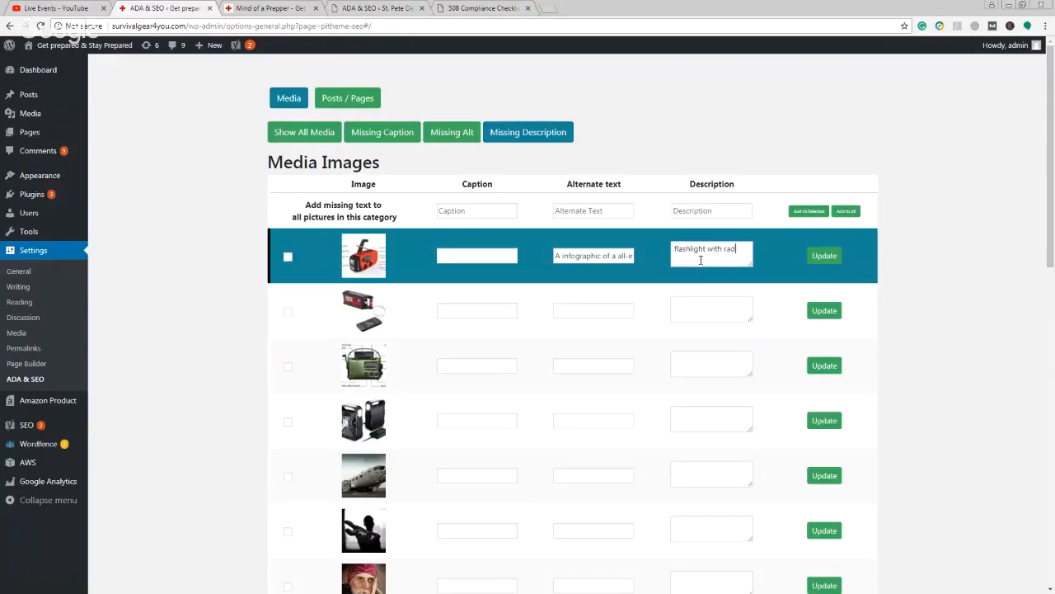
pyautogui.write('io and hand crank')
pyautogui.click(823, 255)
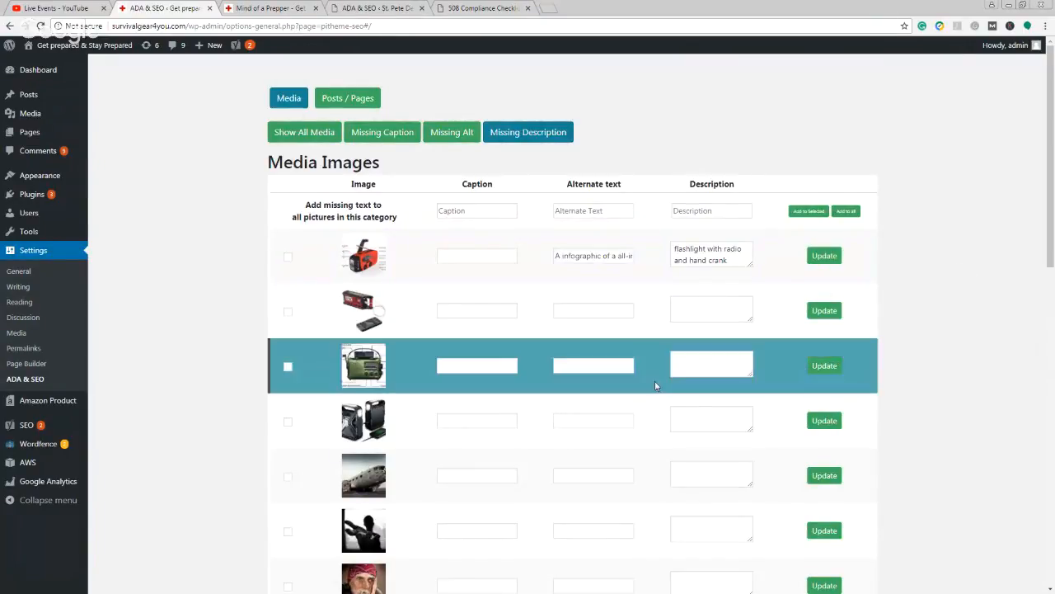
# Fill some caption, alternate text and description fields of the second to fifth images with placeholder text such as "dfgdfgdg".
pyautogui.click(485, 259)
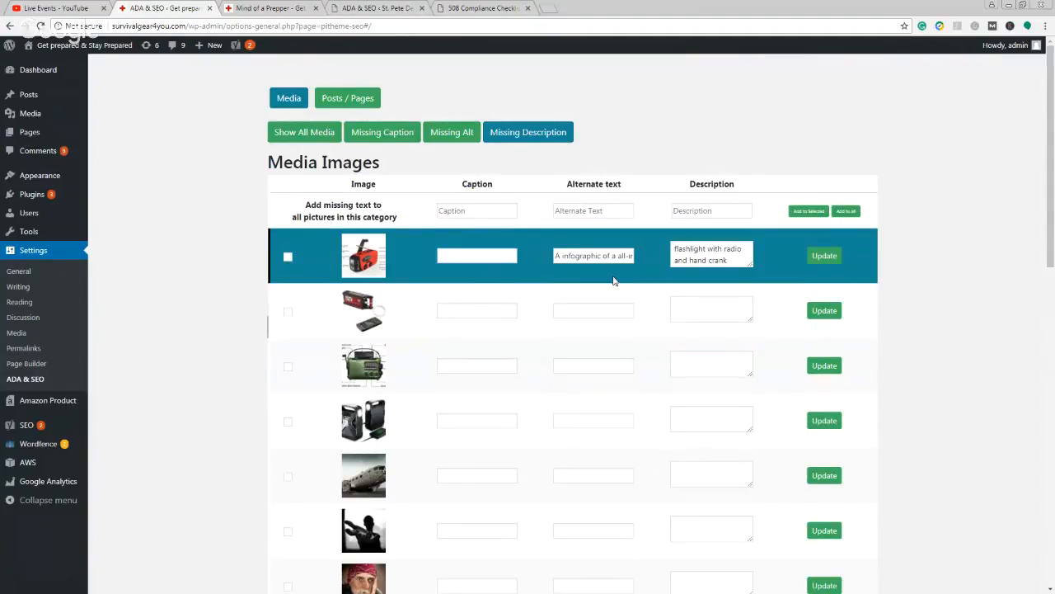
pyautogui.click(587, 310)
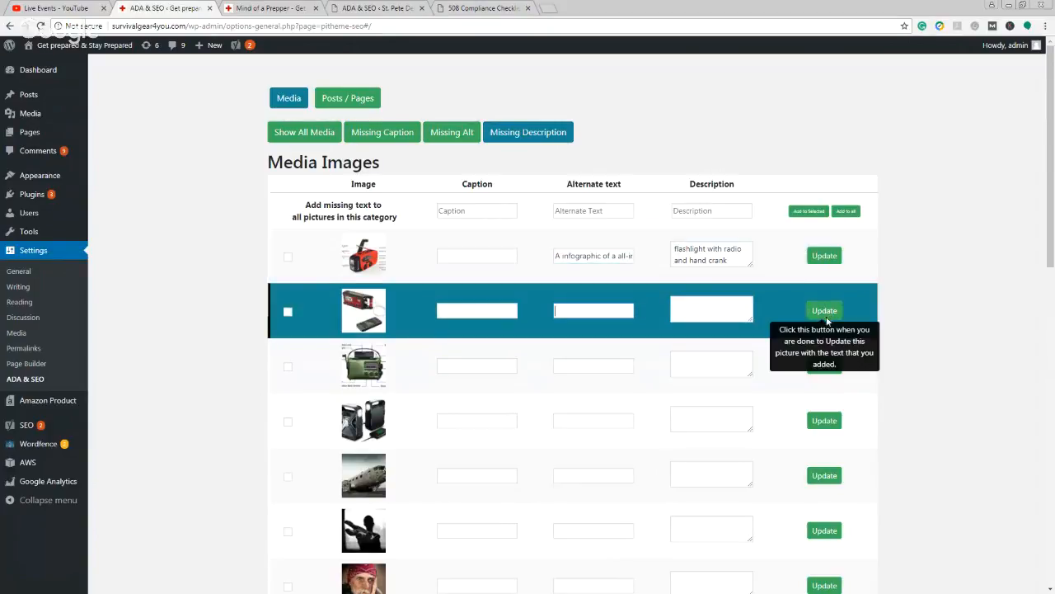
pyautogui.click(445, 310)
pyautogui.write('dfgdfgd')
pyautogui.click(483, 366)
pyautogui.write('dfgdfgdg')
pyautogui.click(586, 365)
pyautogui.write('dfgdfgdg')
pyautogui.click(623, 420)
pyautogui.write('fdgdfgd')
pyautogui.click(706, 417)
pyautogui.write('dfgdfg')
pyautogui.click(714, 471)
pyautogui.write('dfgdfgdfg')
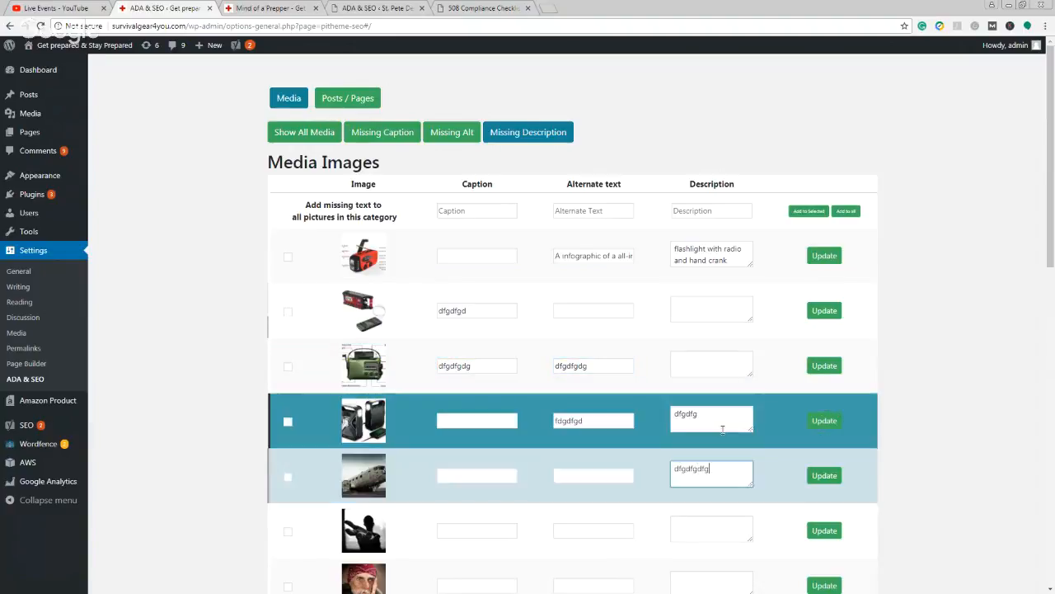
pyautogui.scroll(-10, 723, 429)
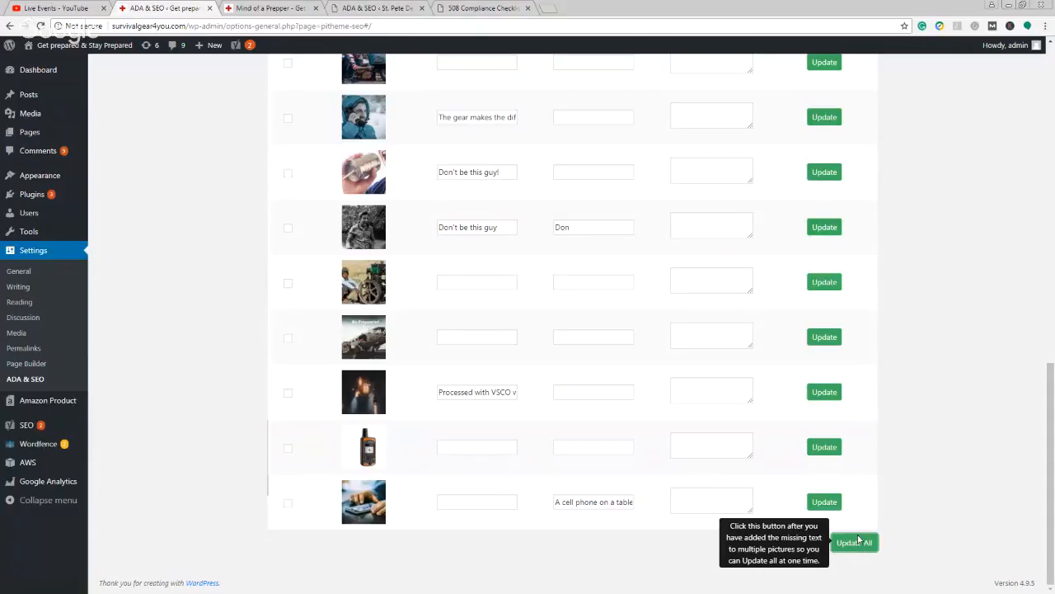
# Clear the placeholder text from the caption, alternate text and description fields of the second to fifth images.
pyautogui.scroll(10, 858, 540)
pyautogui.moveTo(730, 392); pyautogui.dragTo(675, 389)
pyautogui.press('BackSpace')
pyautogui.moveTo(701, 331); pyautogui.dragTo(544, 348)
pyautogui.press('BackSpace')
pyautogui.press('BackSpace')
pyautogui.moveTo(631, 282); pyautogui.dragTo(435, 285)
pyautogui.press('BackSpace')
pyautogui.press('BackSpace')
pyautogui.moveTo(486, 227); pyautogui.dragTo(443, 233)
pyautogui.press('BackSpace')
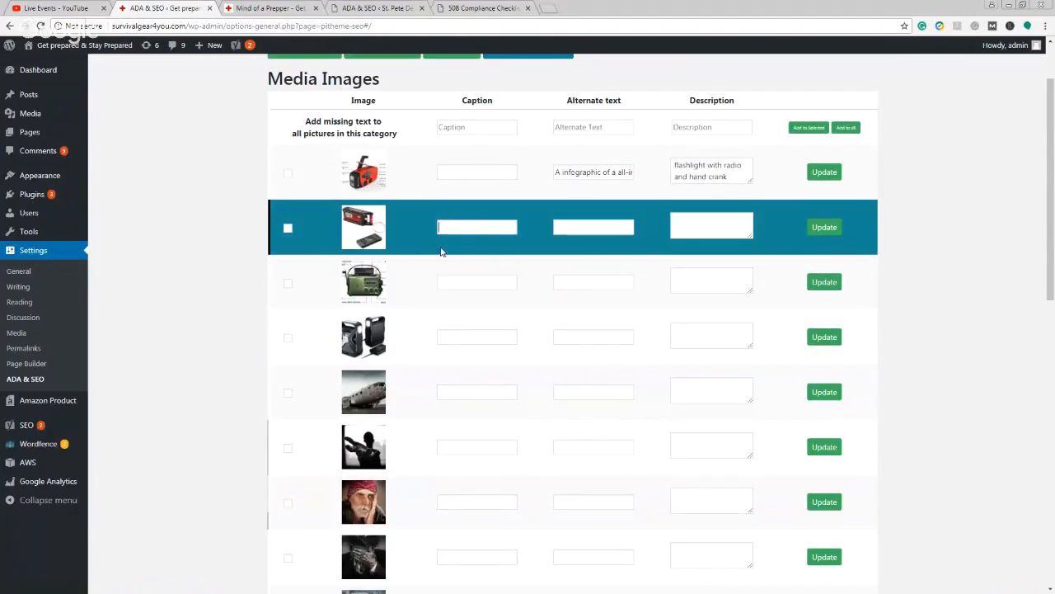
# Bulk-add the placeholder caption "sdfgsfdsd" to the selected first, third, fifth and seventh images.
pyautogui.scroll(1, 424, 223)
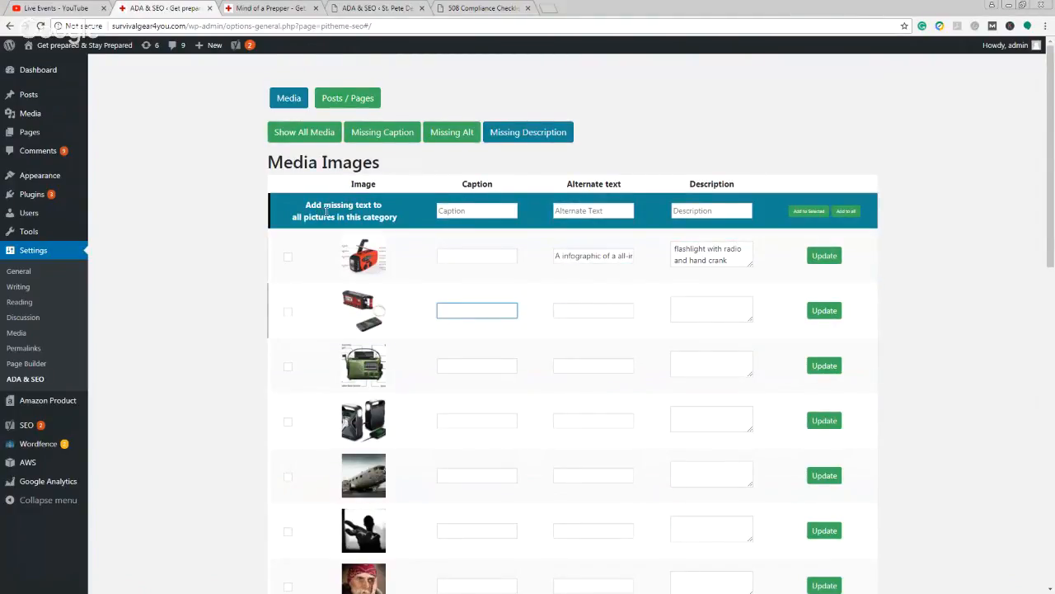
pyautogui.click(466, 213)
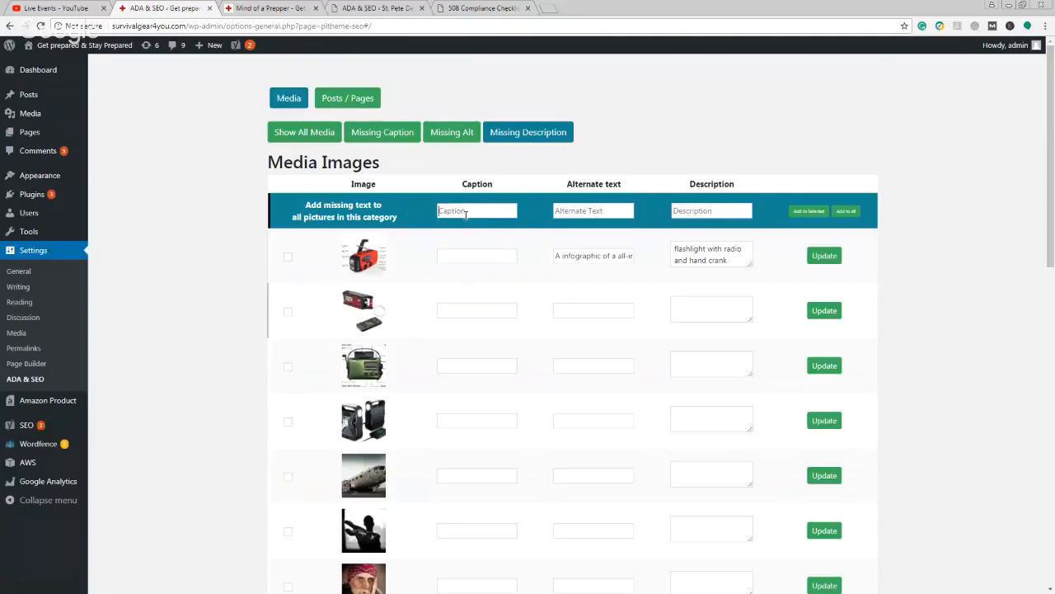
pyautogui.write('sdfgsfdsd')
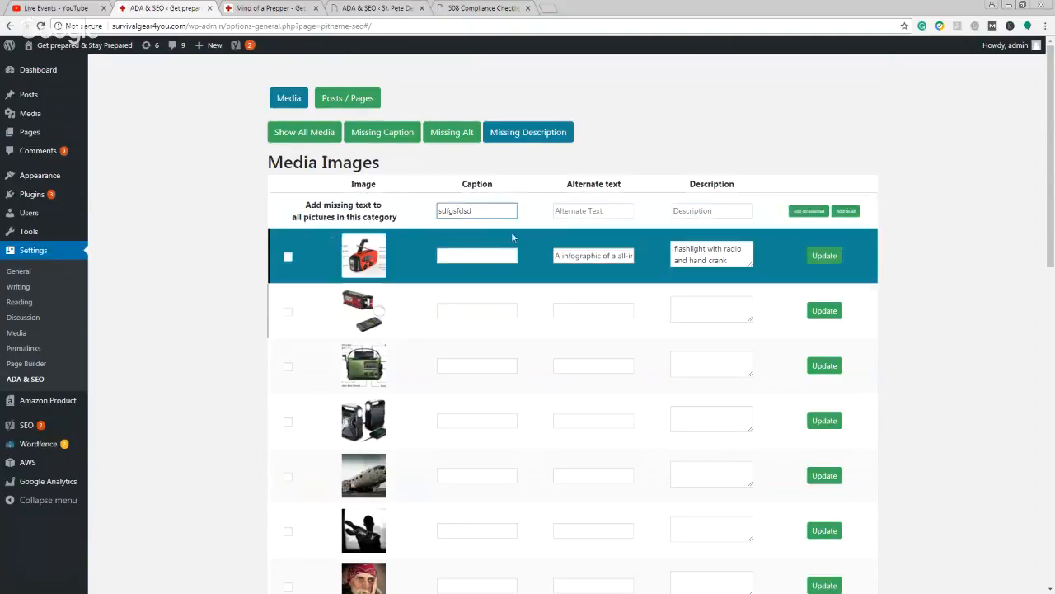
pyautogui.click(287, 257)
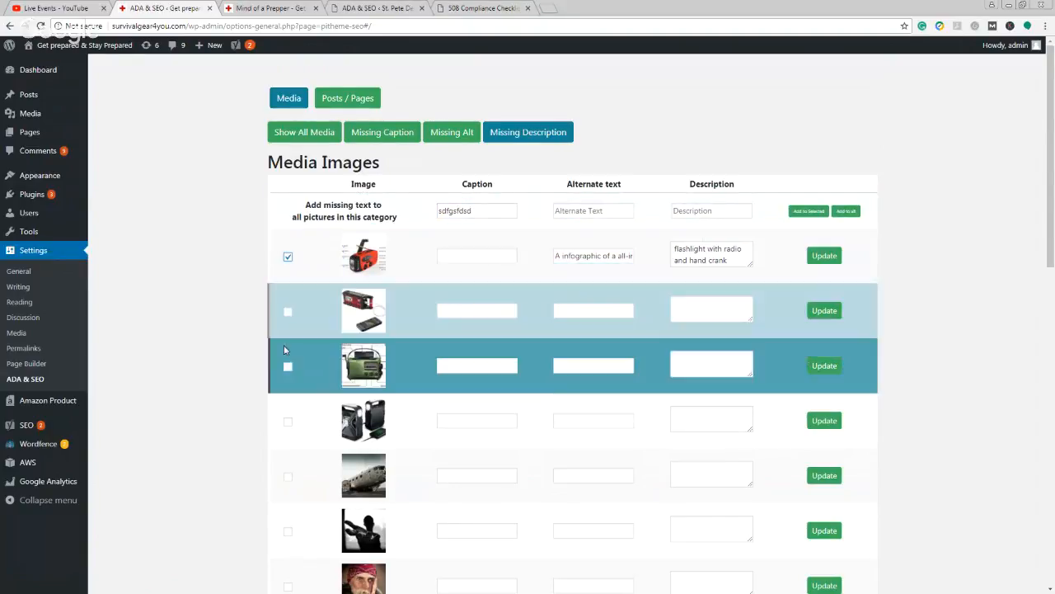
pyautogui.click(287, 368)
pyautogui.click(288, 478)
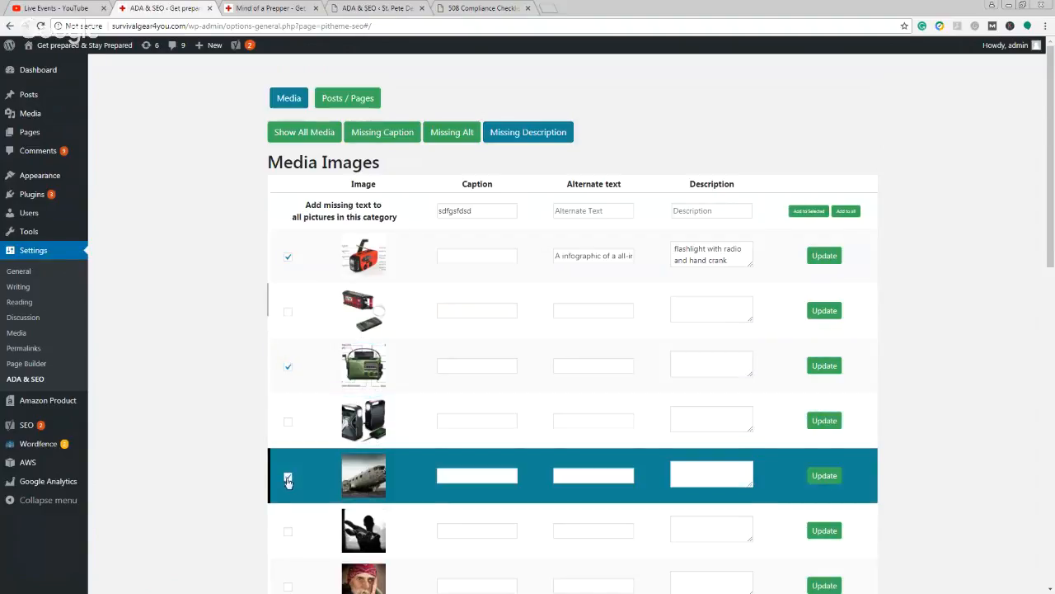
pyautogui.scroll(-1, 312, 492)
pyautogui.click(288, 531)
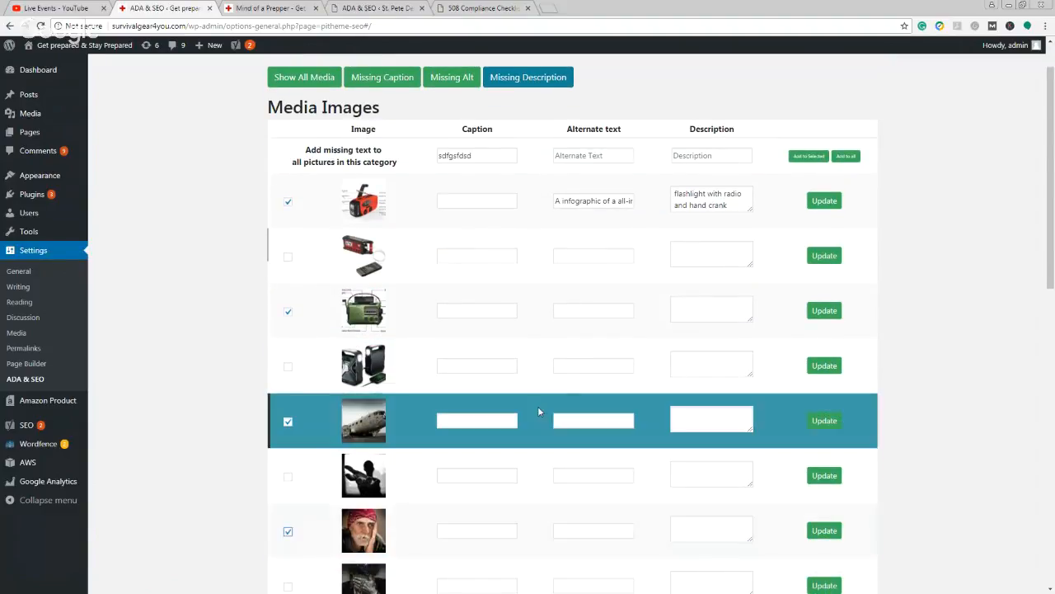
pyautogui.scroll(1, 578, 404)
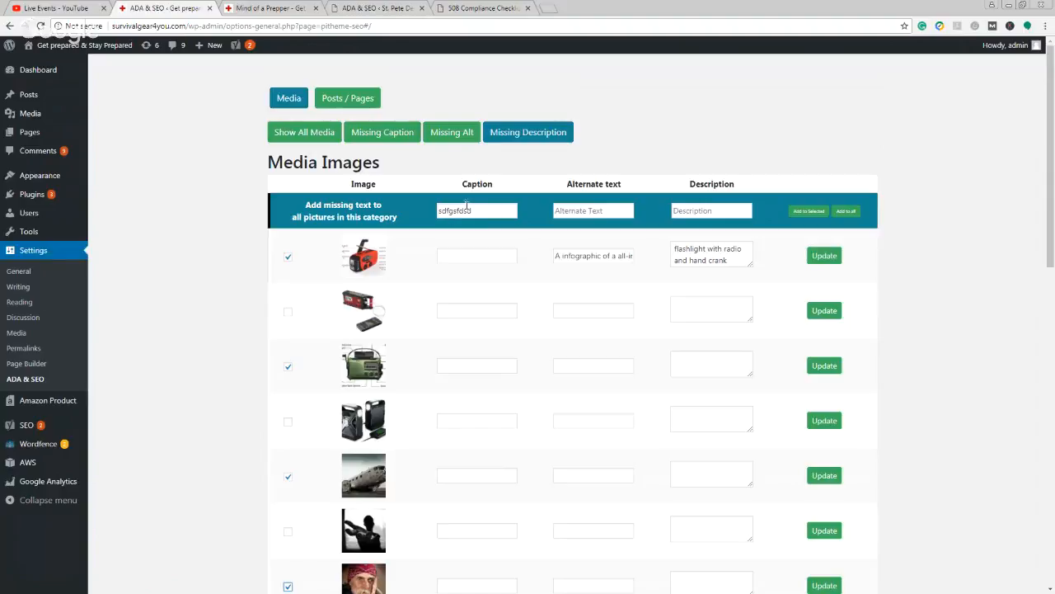
pyautogui.click(809, 211)
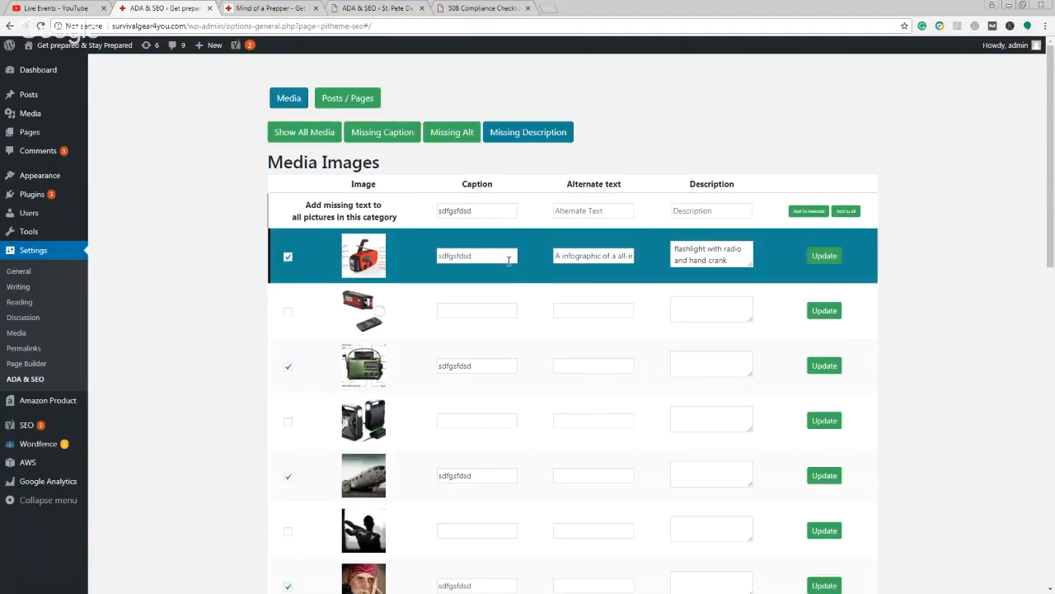
# Clear the placeholder captions from the first, third, fifth and seventh images.
pyautogui.moveTo(479, 256); pyautogui.dragTo(437, 255)
pyautogui.press('BackSpace')
pyautogui.moveTo(473, 364); pyautogui.dragTo(438, 365)
pyautogui.press('BackSpace')
pyautogui.moveTo(493, 476); pyautogui.dragTo(443, 489)
pyautogui.press('BackSpace')
pyautogui.doubleClick(479, 585)
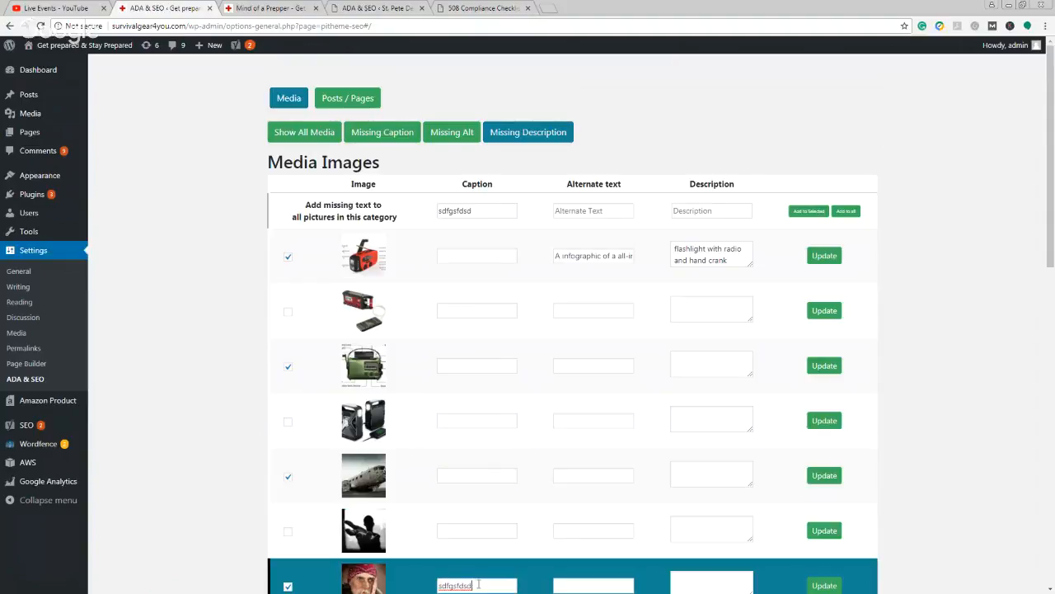
pyautogui.press('BackSpace')
# Look through the images missing a description and clear the placeholder caption from the bulk entry row.
pyautogui.click(480, 212)
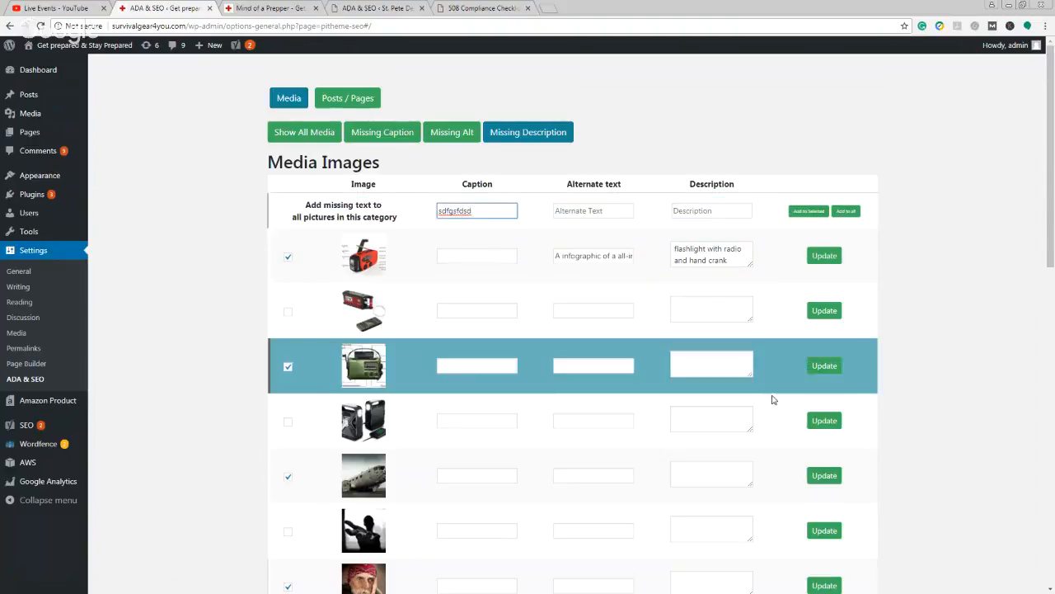
pyautogui.scroll(-3, 642, 315)
pyautogui.scroll(-6, 619, 470)
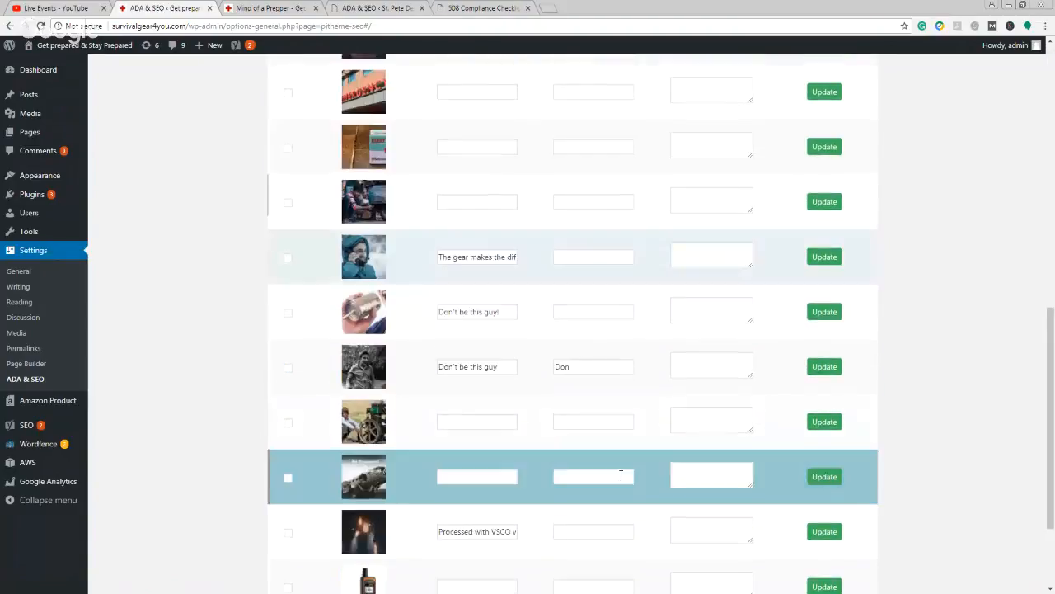
pyautogui.scroll(3, 625, 459)
pyautogui.scroll(7, 625, 459)
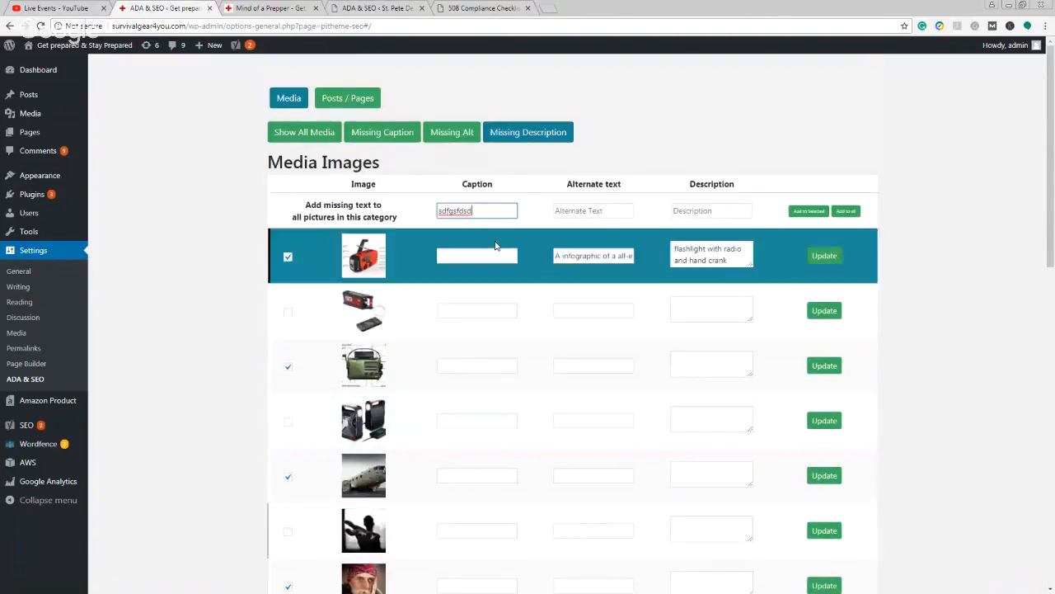
pyautogui.doubleClick(470, 212)
pyautogui.press('BackSpace')
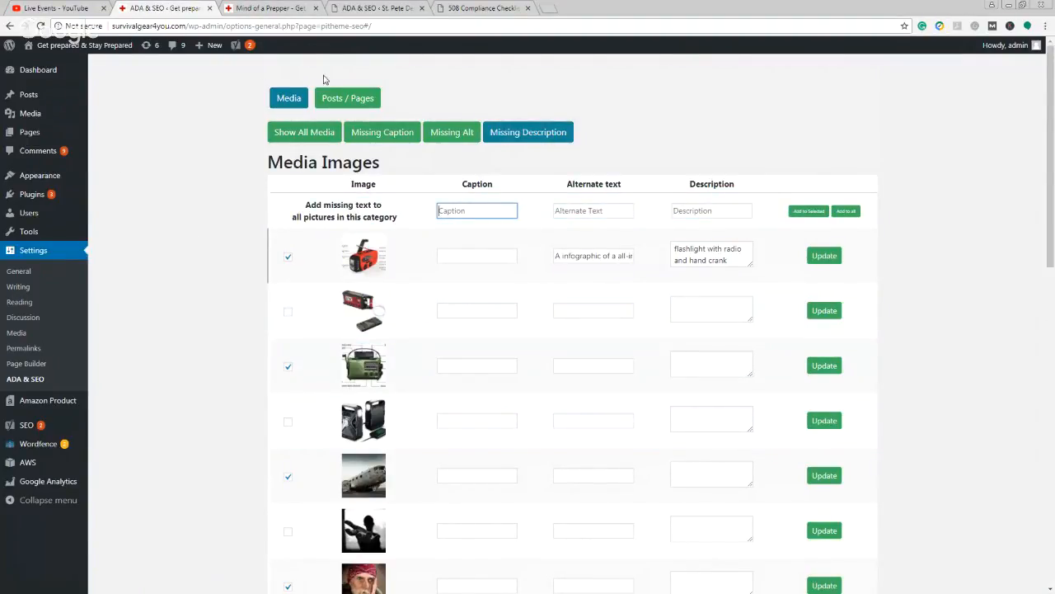
# Switch to the posts and pages section, list all pages and open the Mind of a Prepper images for editing.
pyautogui.click(341, 103)
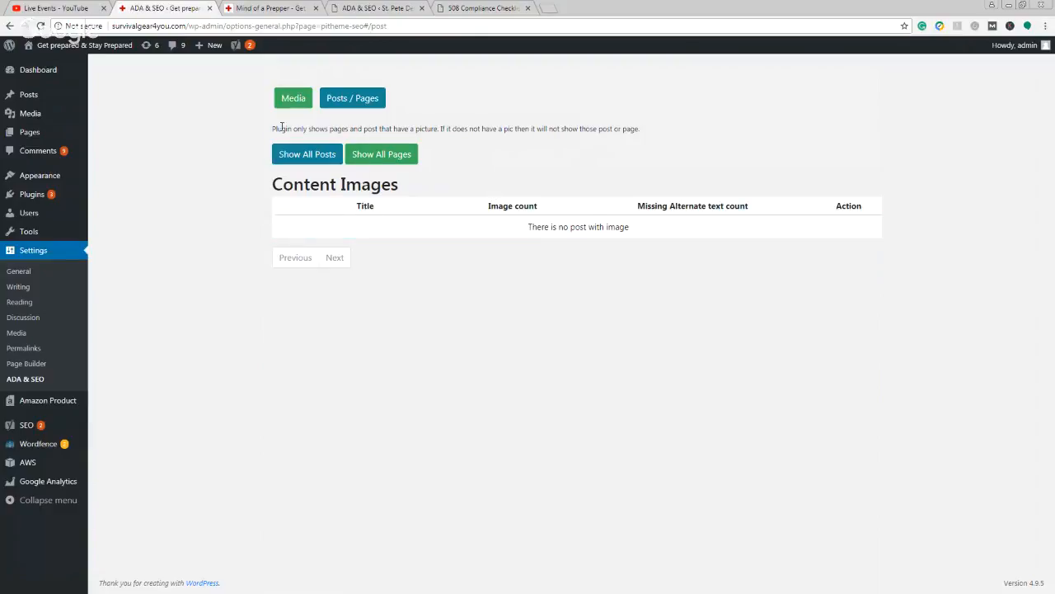
pyautogui.moveTo(274, 129); pyautogui.dragTo(646, 137)
pyautogui.click(537, 168)
pyautogui.click(391, 157)
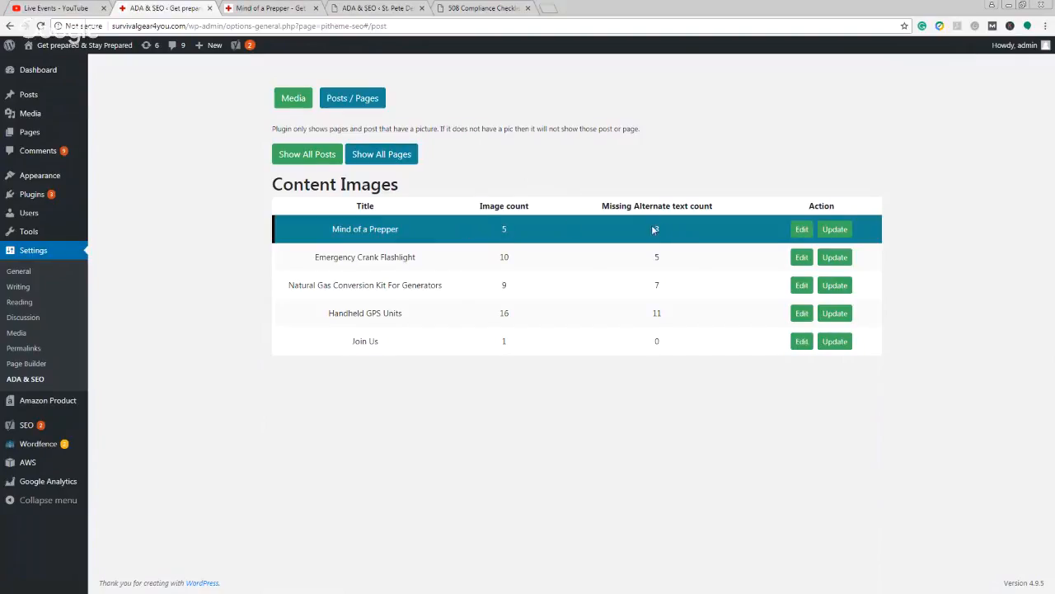
pyautogui.click(798, 230)
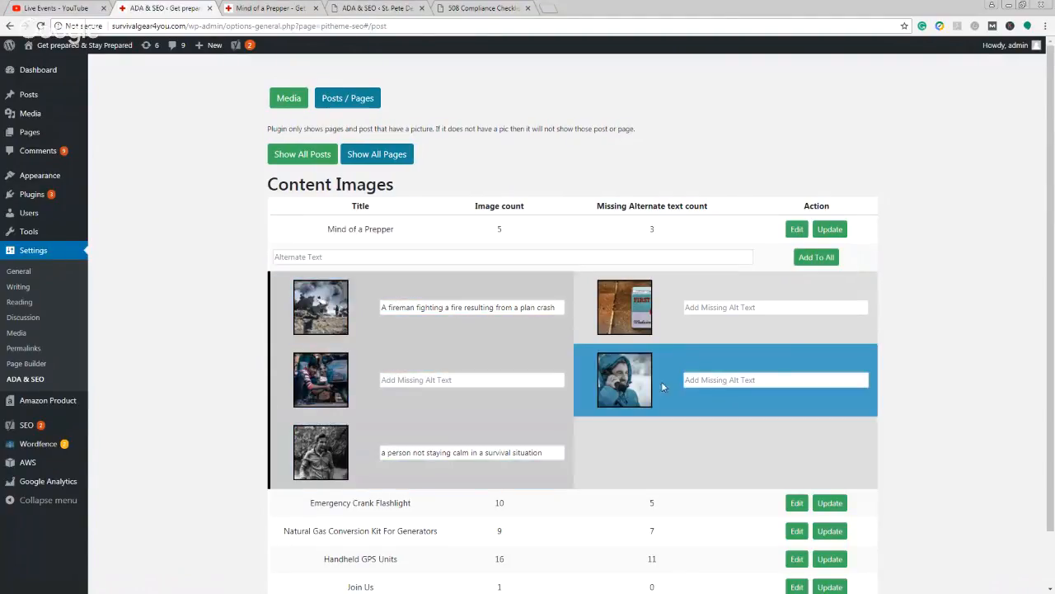
# Give the third Mind of a Prepper image the alternate text "A kid kneeled over and fixing his motor scooter" and update the page.
pyautogui.click(424, 381)
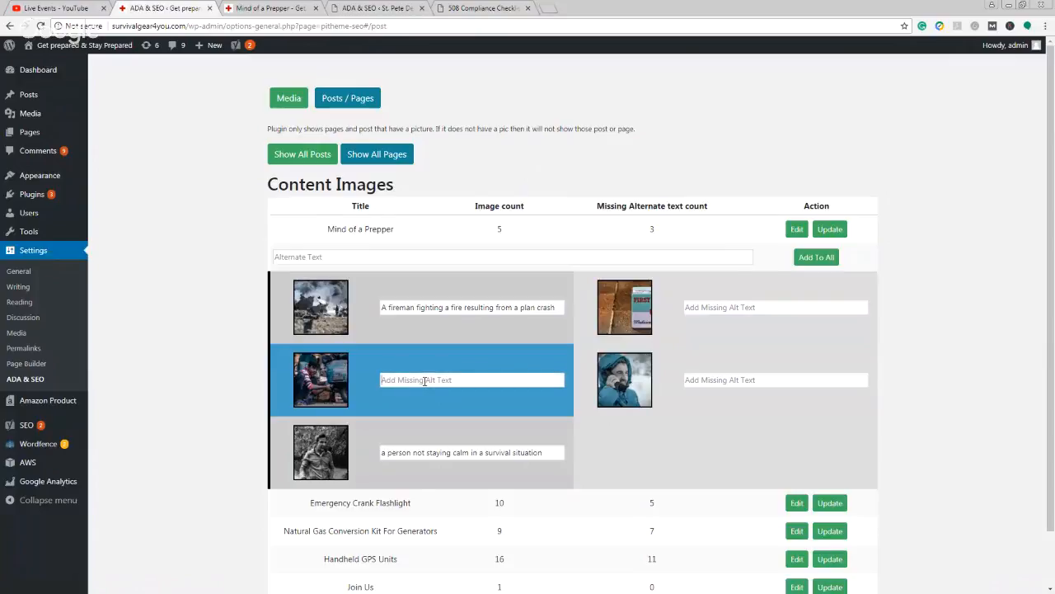
pyautogui.click(731, 307)
pyautogui.click(742, 379)
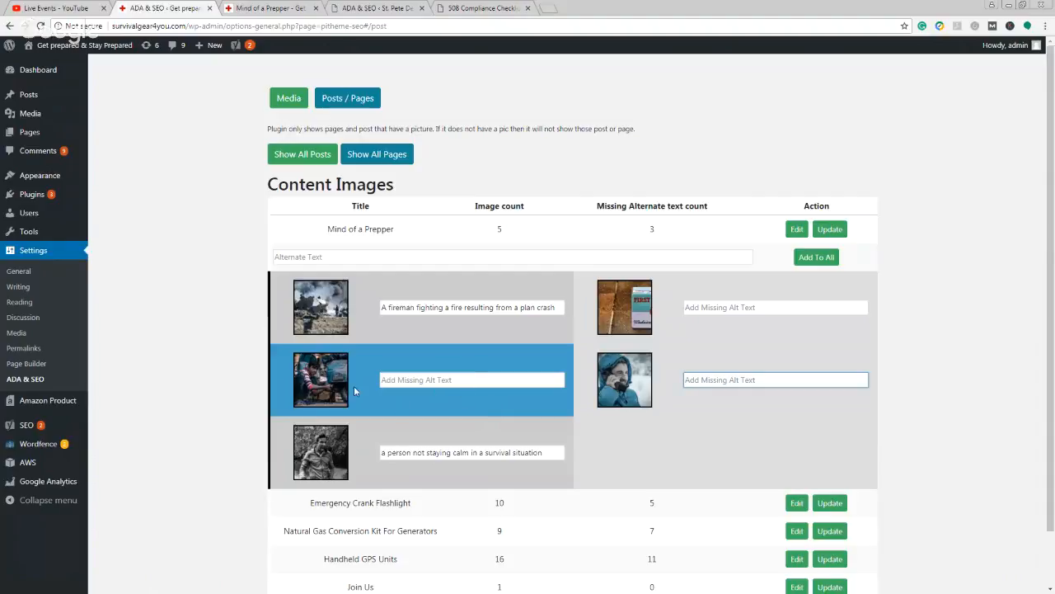
pyautogui.click(422, 380)
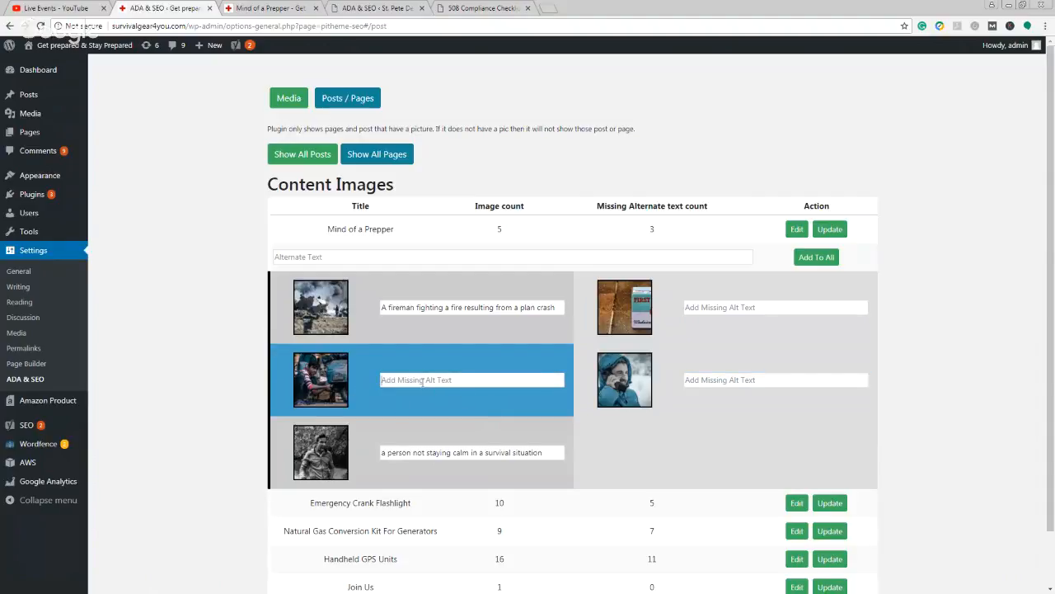
pyautogui.write('A kid kneeled over and fixing his motor scooter')
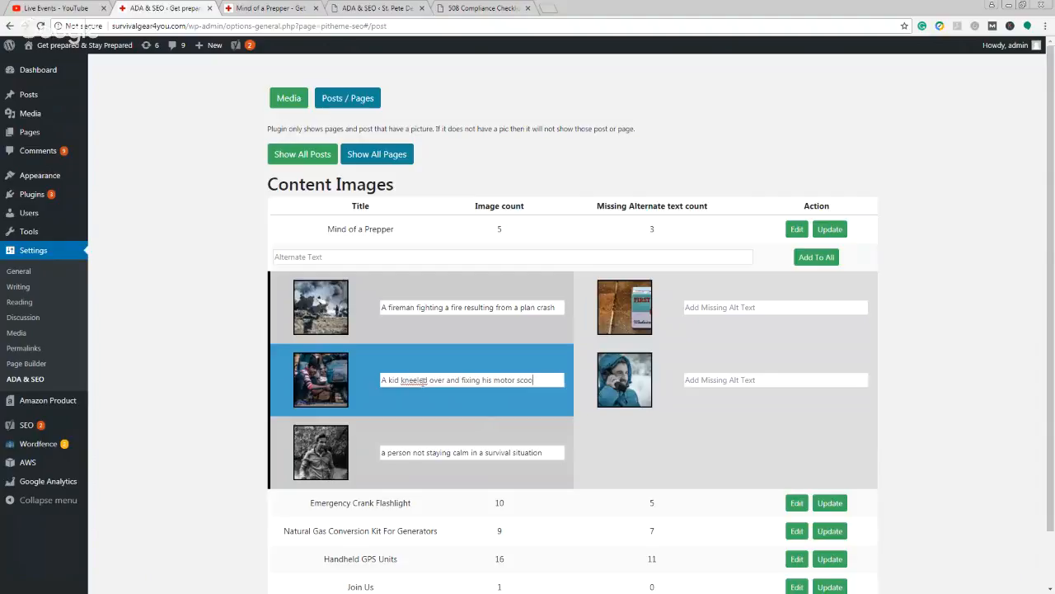
pyautogui.rightClick(425, 380)
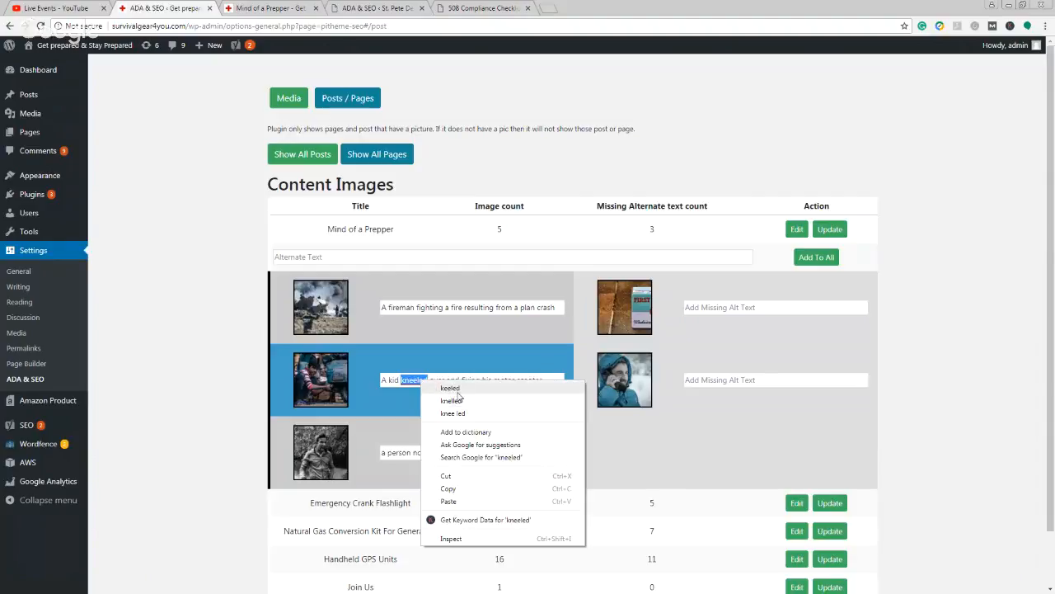
pyautogui.click(426, 381)
pyautogui.click(484, 380)
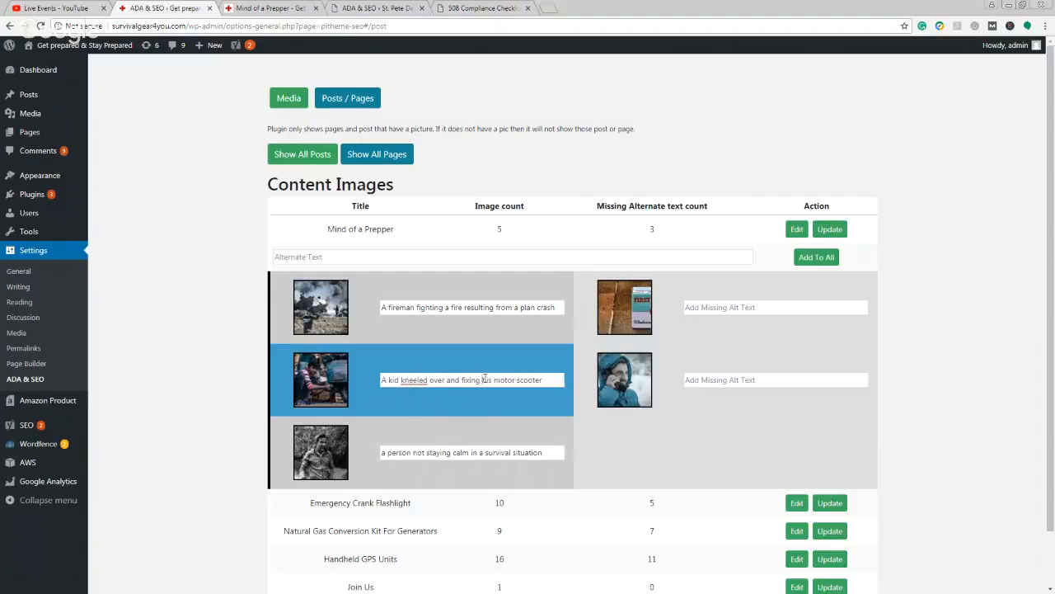
pyautogui.click(826, 231)
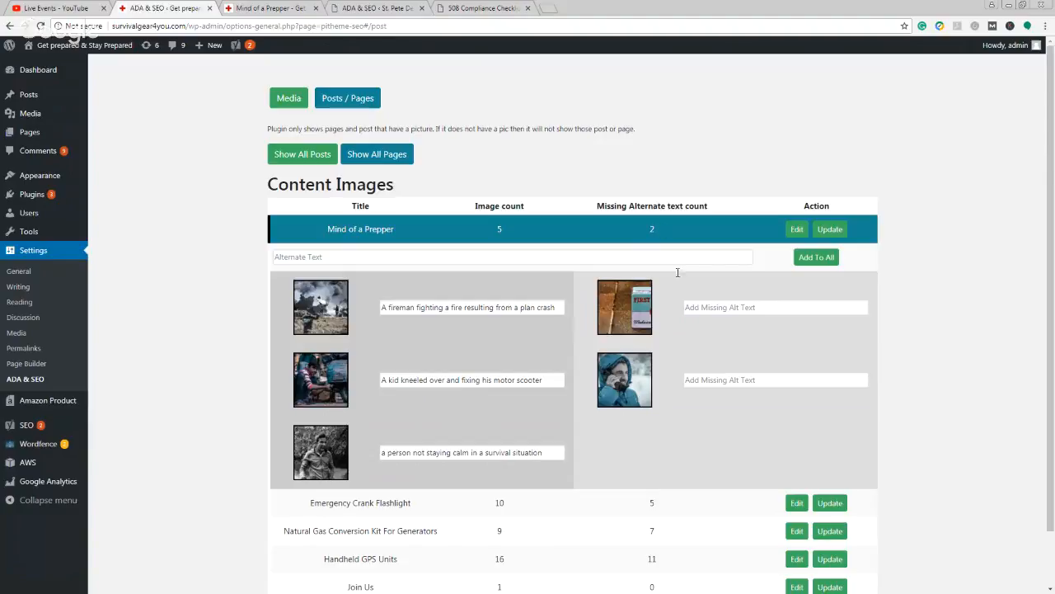
# Add the alternate text "a photo of a med kit" to the first aid kit image and update the page.
pyautogui.click(736, 307)
pyautogui.write('a ph')
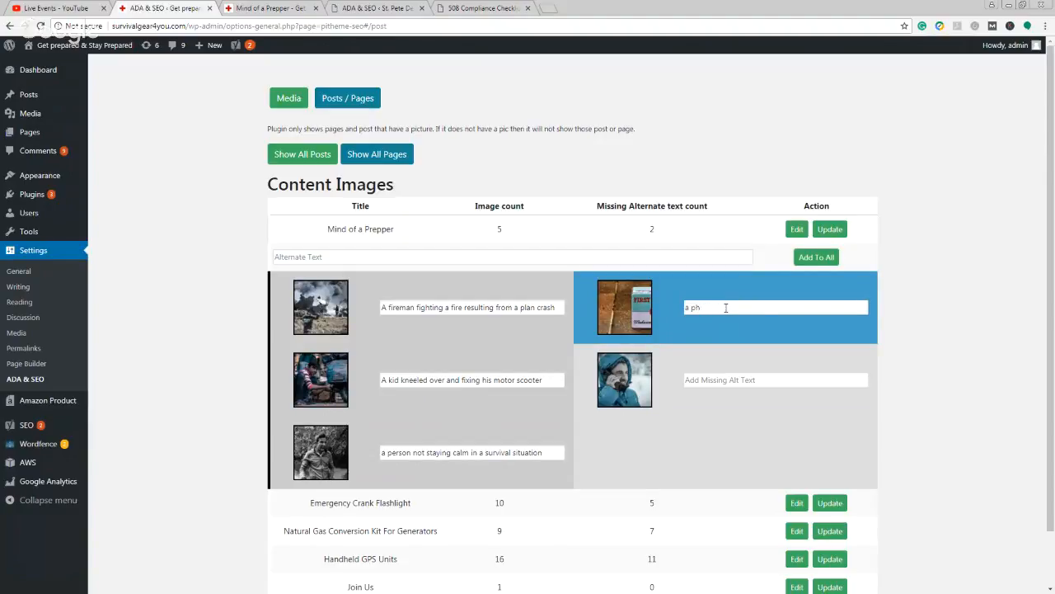
pyautogui.write('oitoto of a med kit')
pyautogui.click(828, 231)
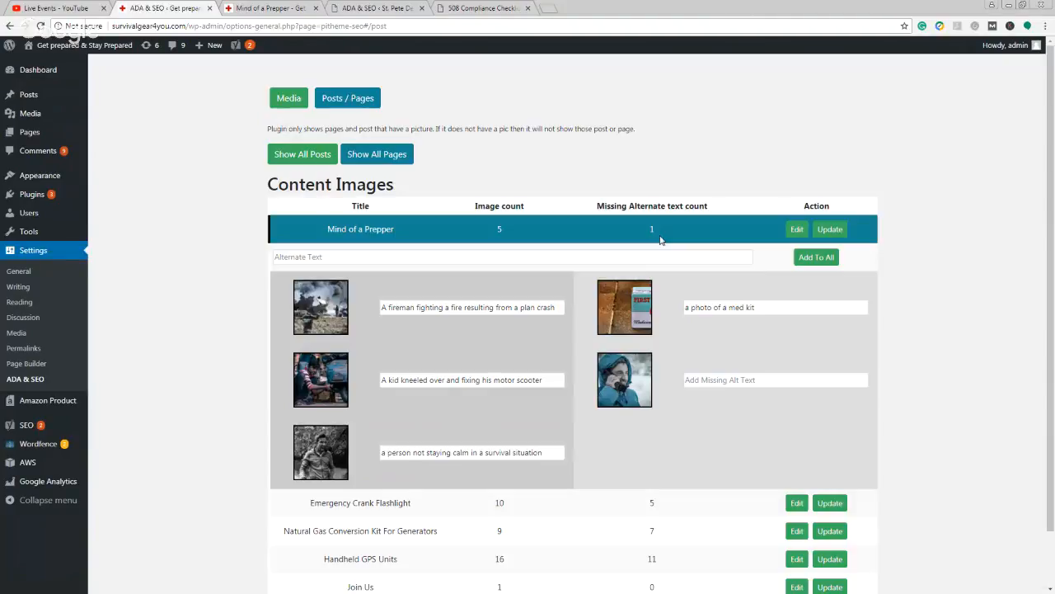
# Remove the alternate text from the first aid kit image and update the Mind of a Prepper page.
pyautogui.click(657, 262)
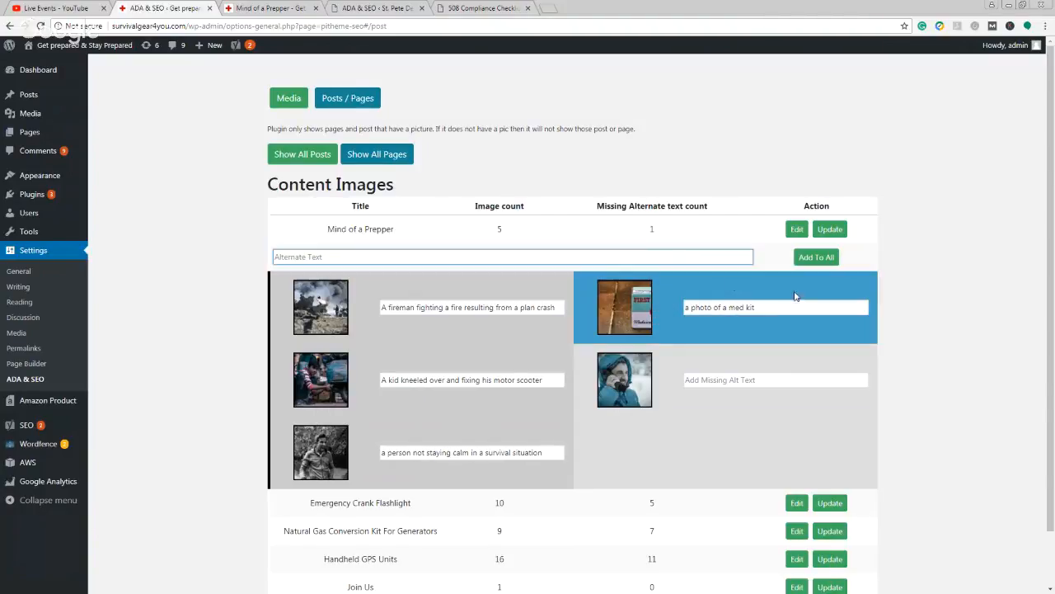
pyautogui.moveTo(796, 307); pyautogui.dragTo(684, 328)
pyautogui.press('BackSpace')
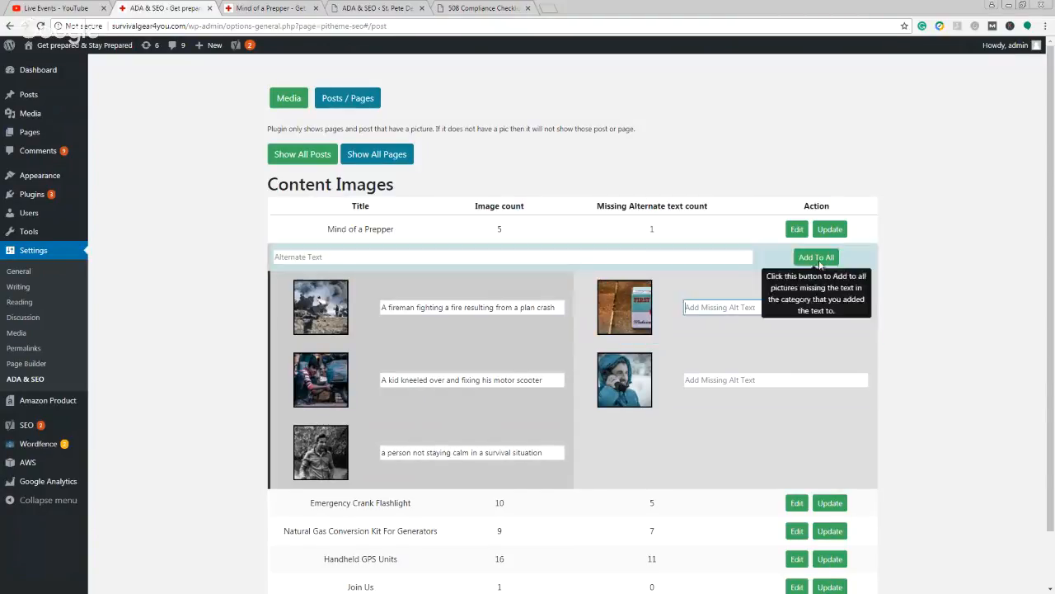
pyautogui.click(830, 229)
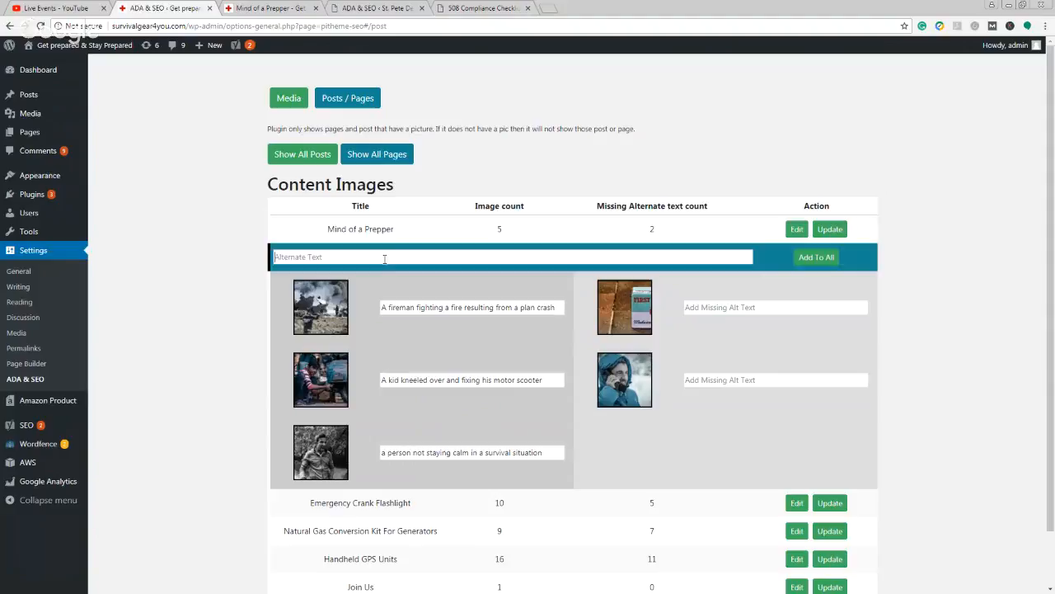
# Bulk-add "test text" to all Mind of a Prepper images missing alternate text, and close the page's image editor without updating.
pyautogui.write('test text')
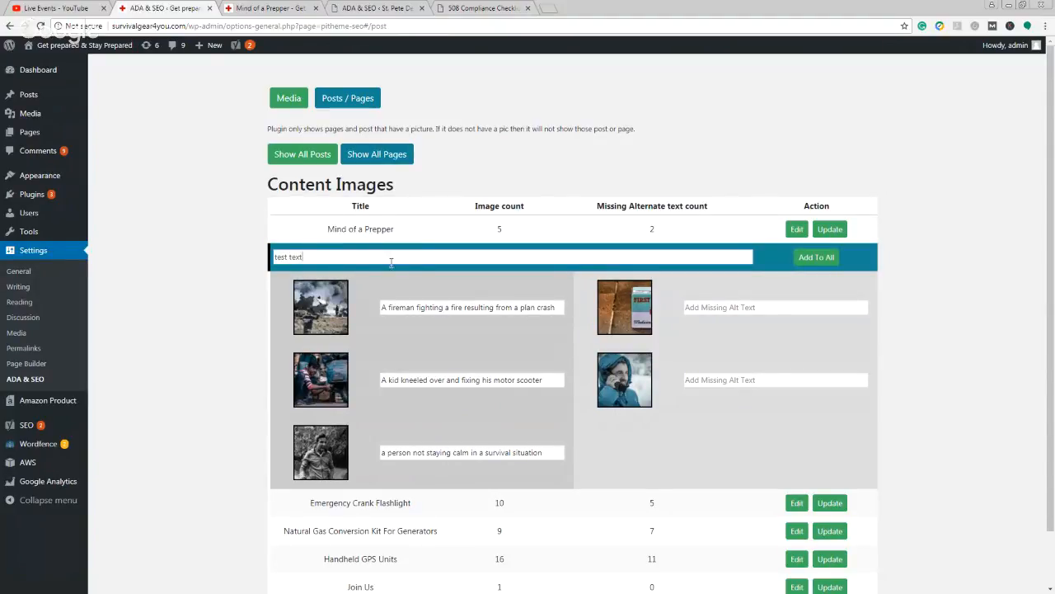
pyautogui.click(825, 258)
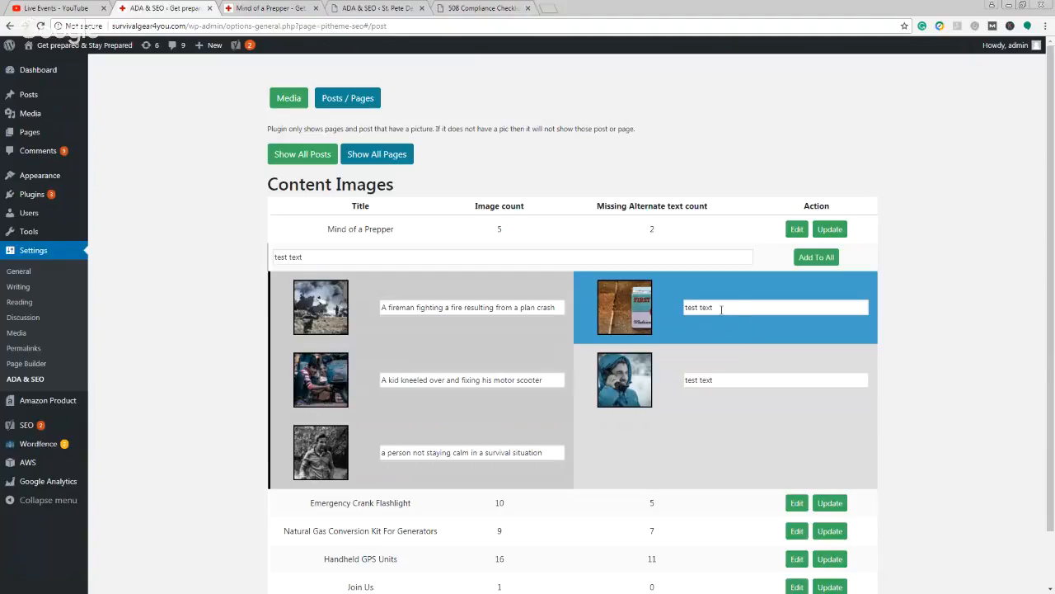
pyautogui.click(798, 231)
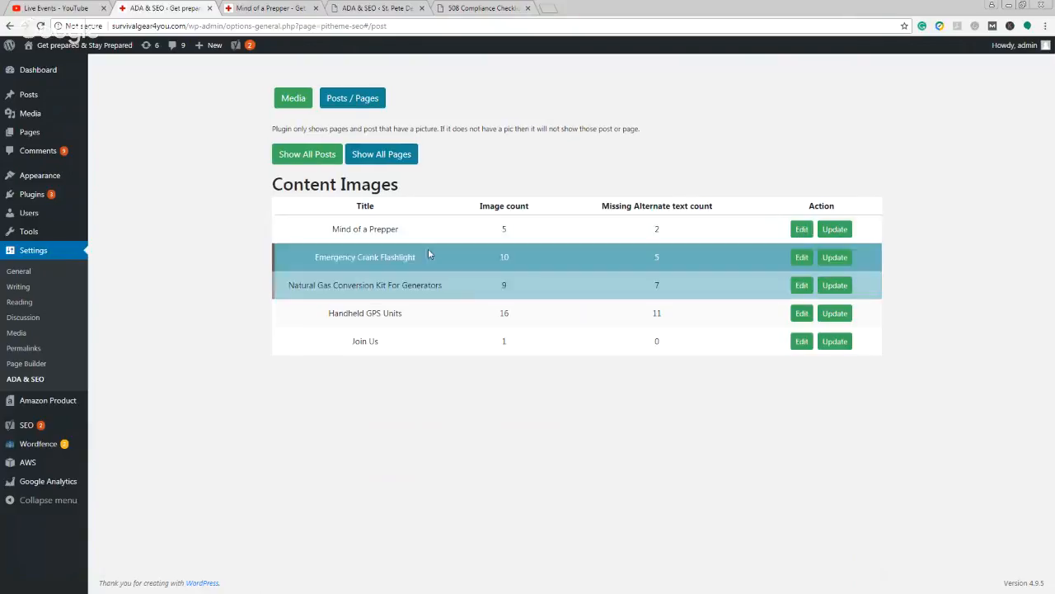